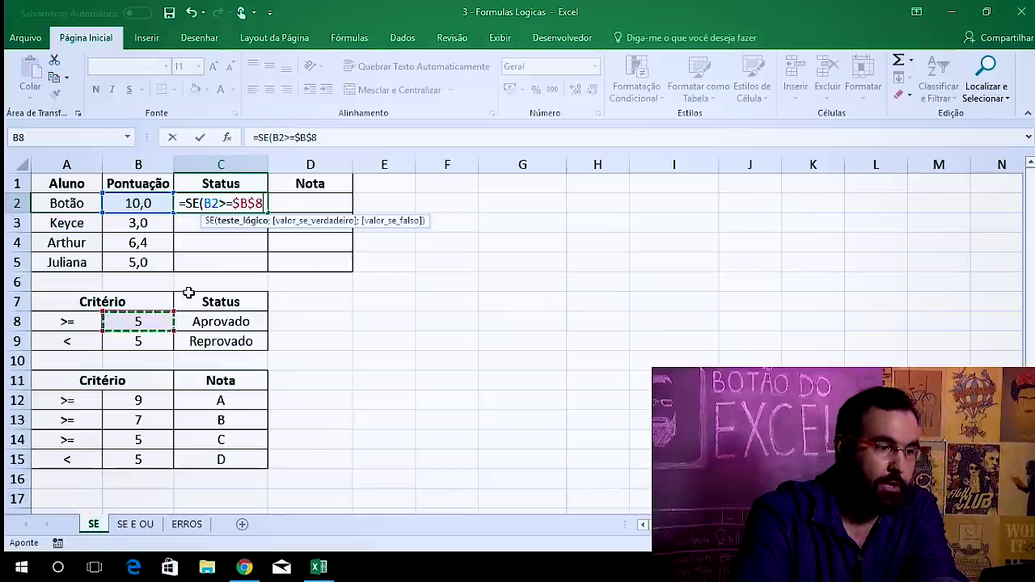
Complete the SE formula in C2 with $C$8 as the true value and $C$9 as the false value, and fill it down to C5
{"action": "type", "text": ";"}
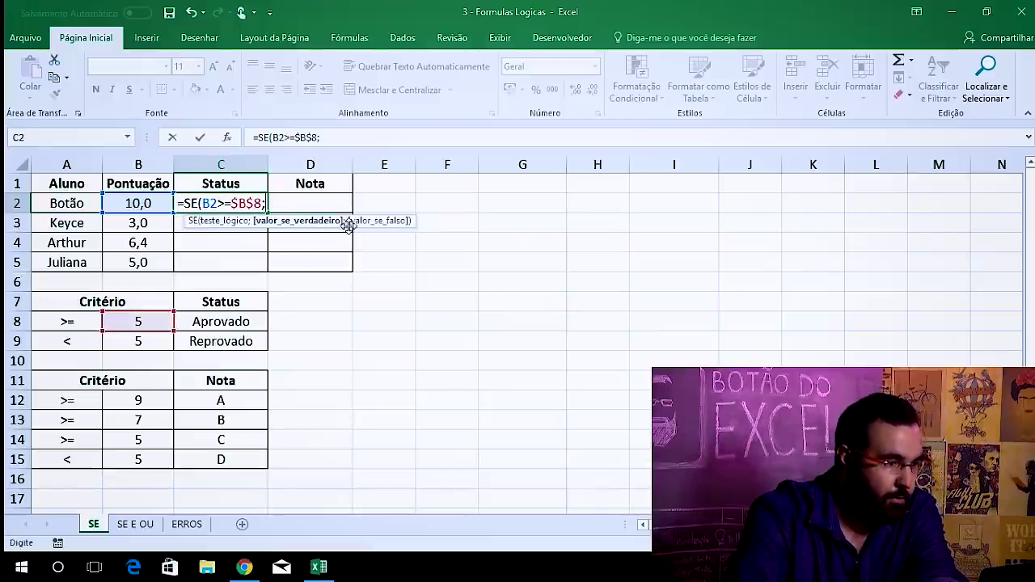
{"action": "left_click", "coordinate": [262, 322]}
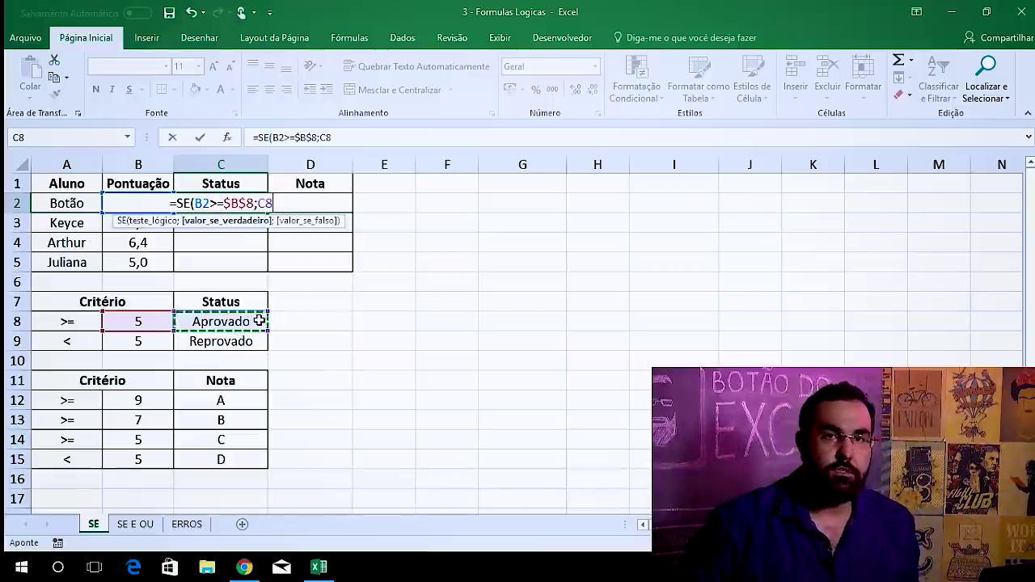
{"action": "key", "text": "F4"}
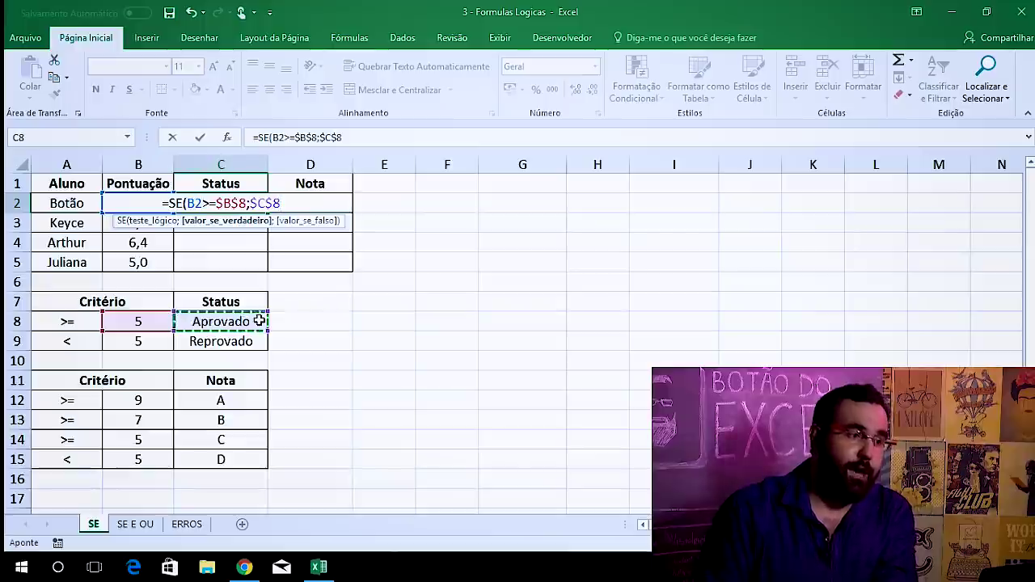
{"action": "type", "text": ";"}
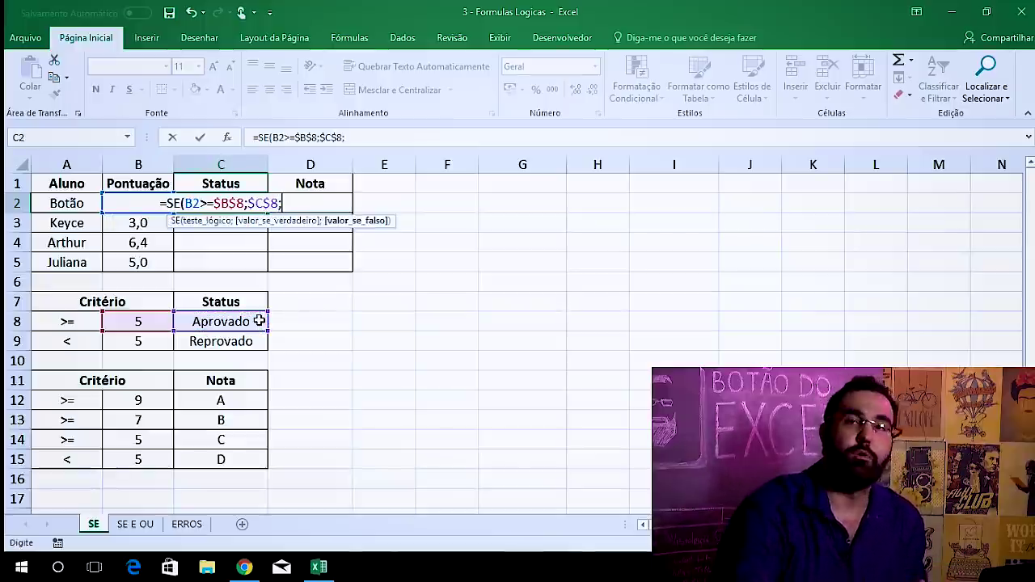
{"action": "left_click", "coordinate": [224, 340]}
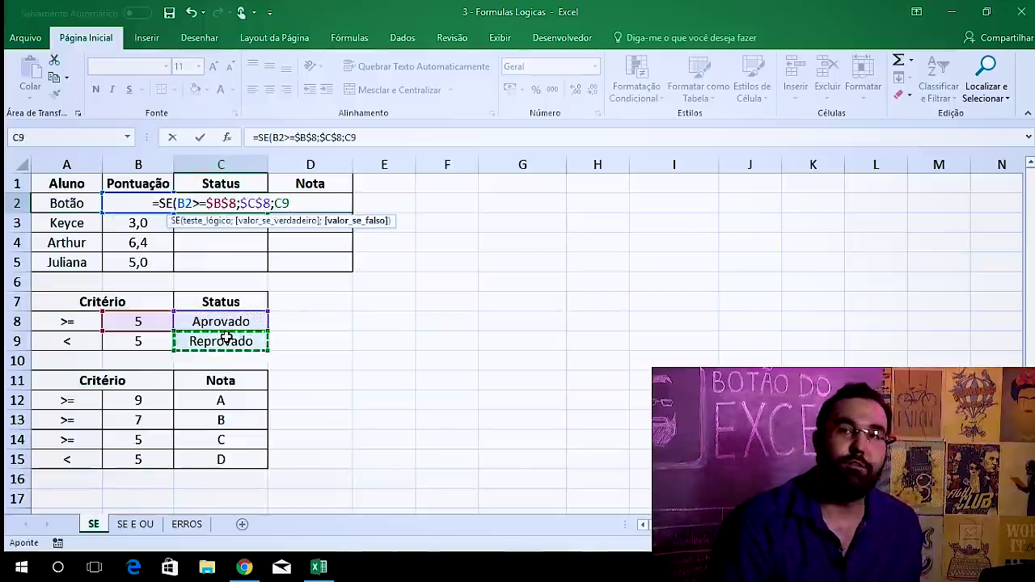
{"action": "key", "text": "F4"}
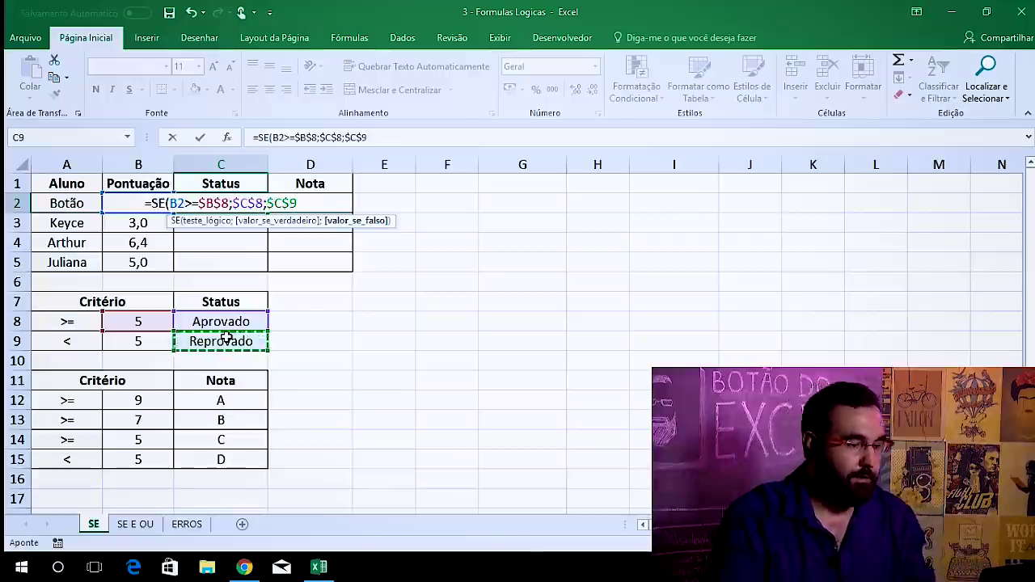
{"action": "type", "text": ")"}
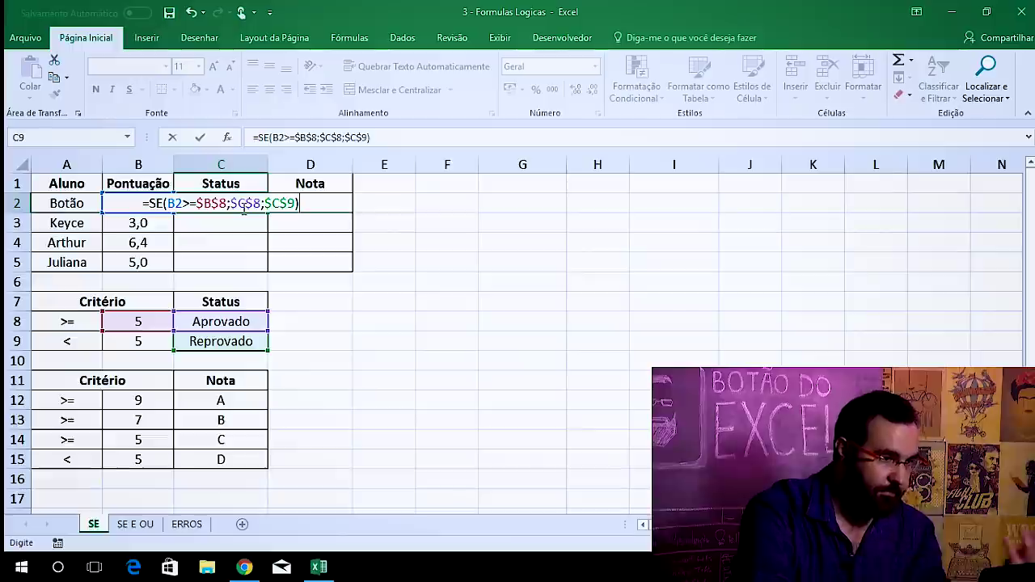
{"action": "key", "text": "ctrl+Return"}
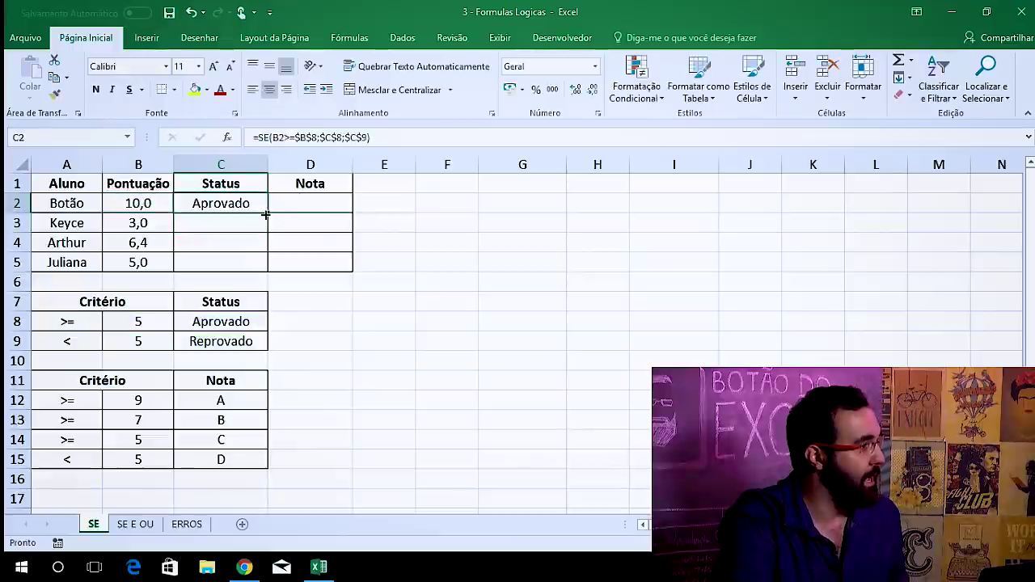
{"action": "double_click", "coordinate": [268, 213]}
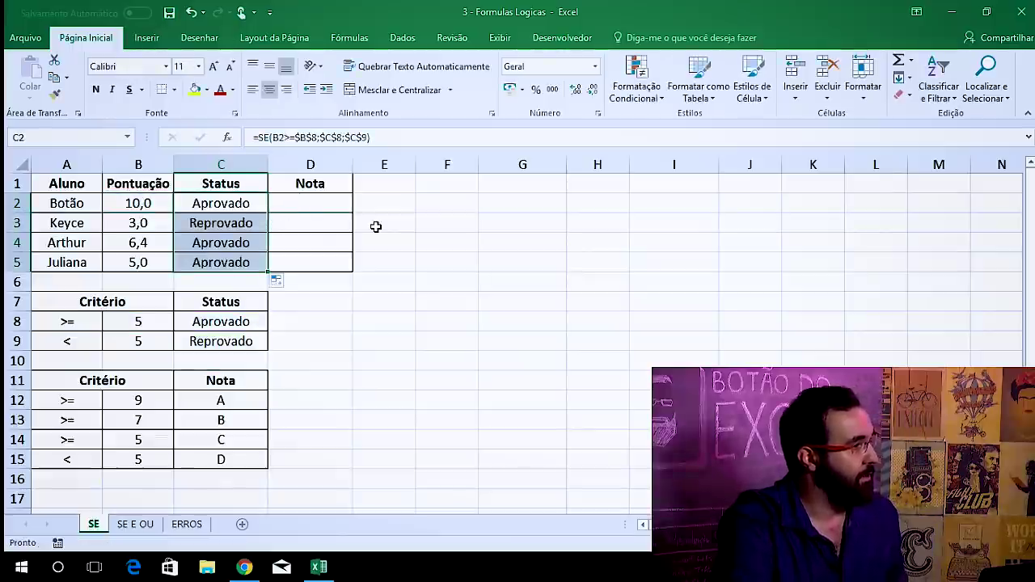
Try a score of 3 in cell B4 to test the status formula, and undo the change
{"action": "left_click", "coordinate": [220, 242]}
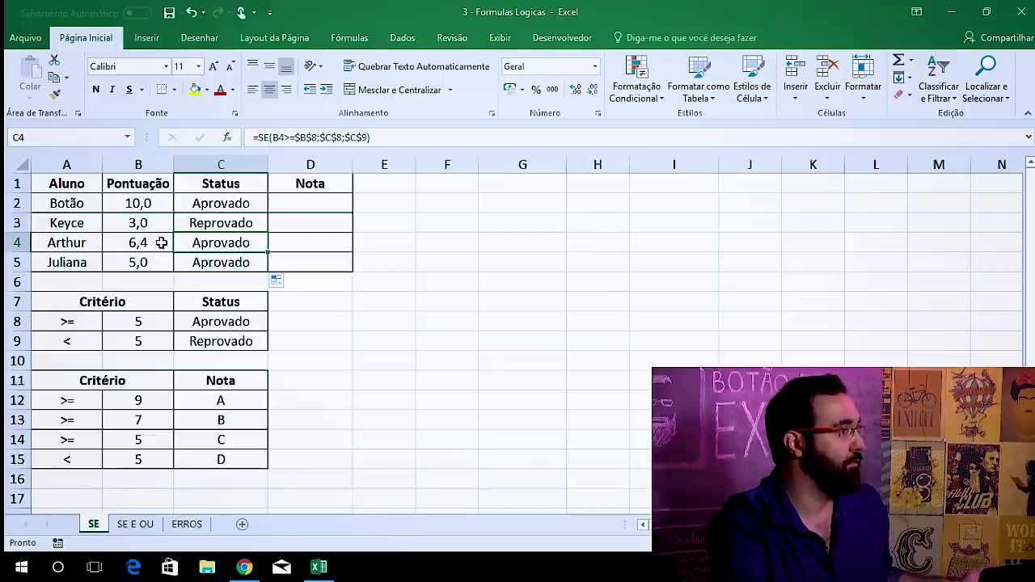
{"action": "left_click", "coordinate": [162, 243]}
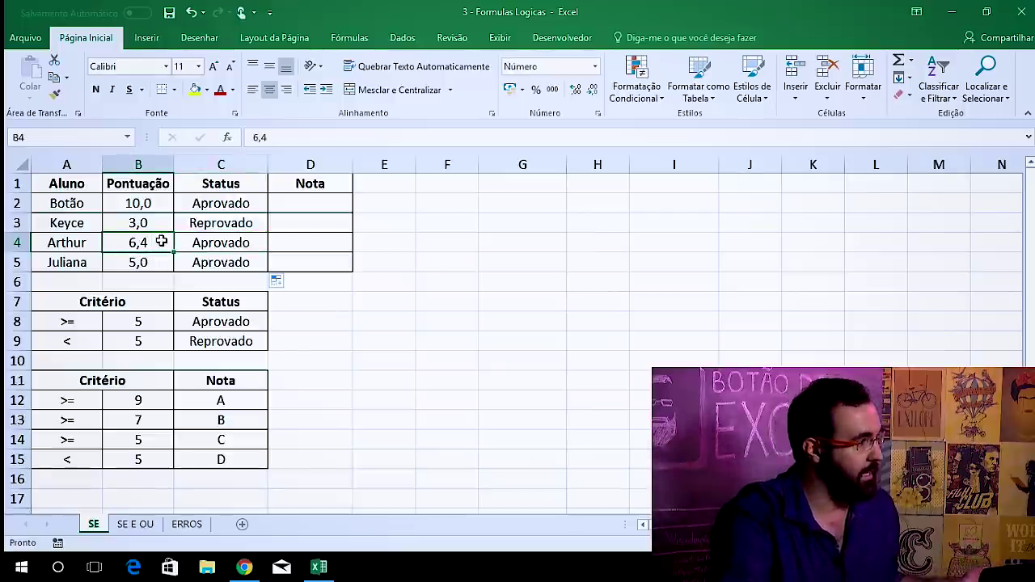
{"action": "type", "text": "3"}
{"action": "key", "text": "Return"}
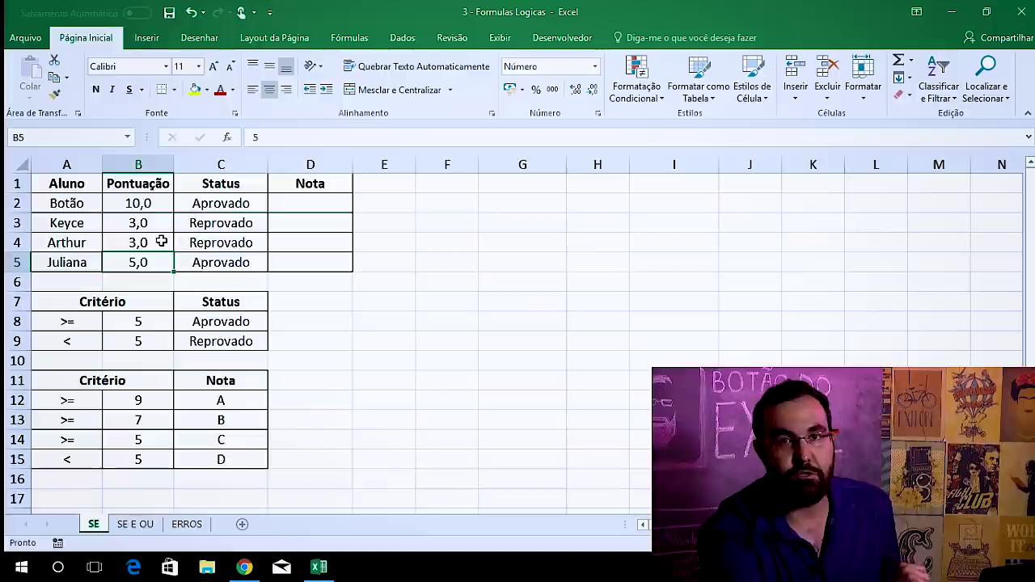
{"action": "key", "text": "ctrl+z"}
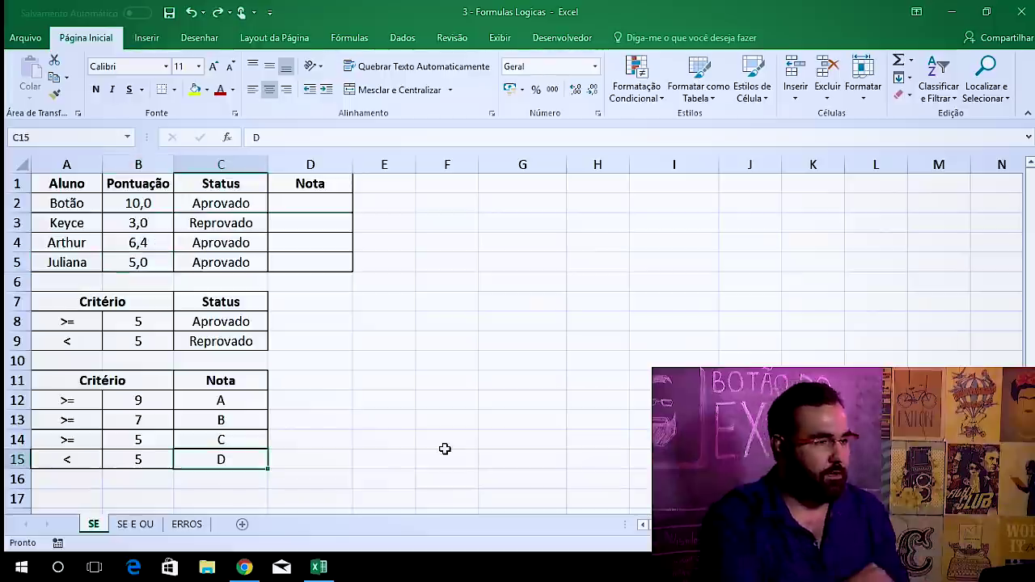
Start the grade formula in D2 with =SE(B2>=$B$12;$C$12; using absolute references to the first grade criterion
{"action": "left_click_drag", "start_coordinate": [341, 203], "coordinate": [338, 244]}
{"action": "type", "text": "=SE("}
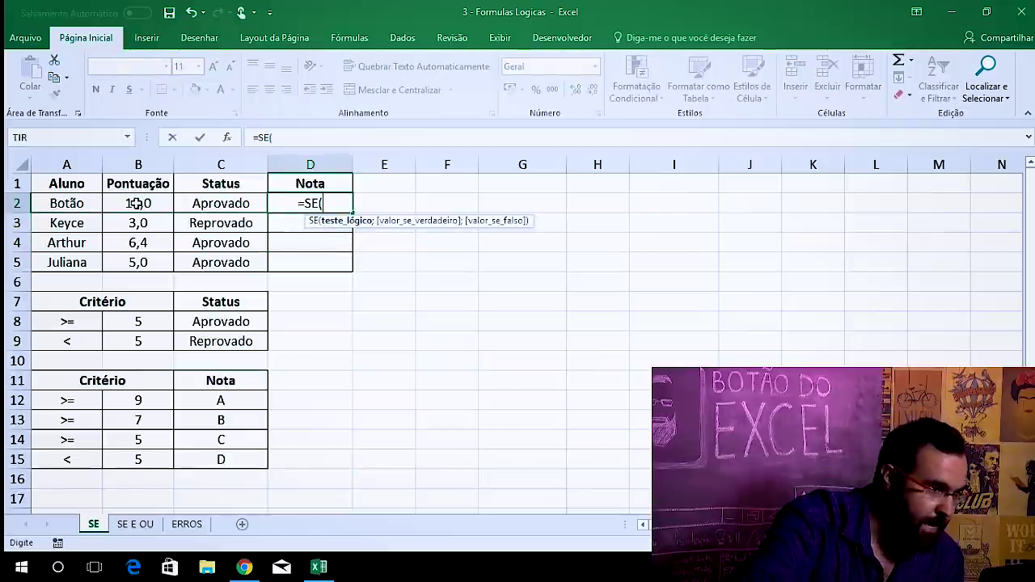
{"action": "left_click", "coordinate": [139, 203]}
{"action": "type", "text": ">="}
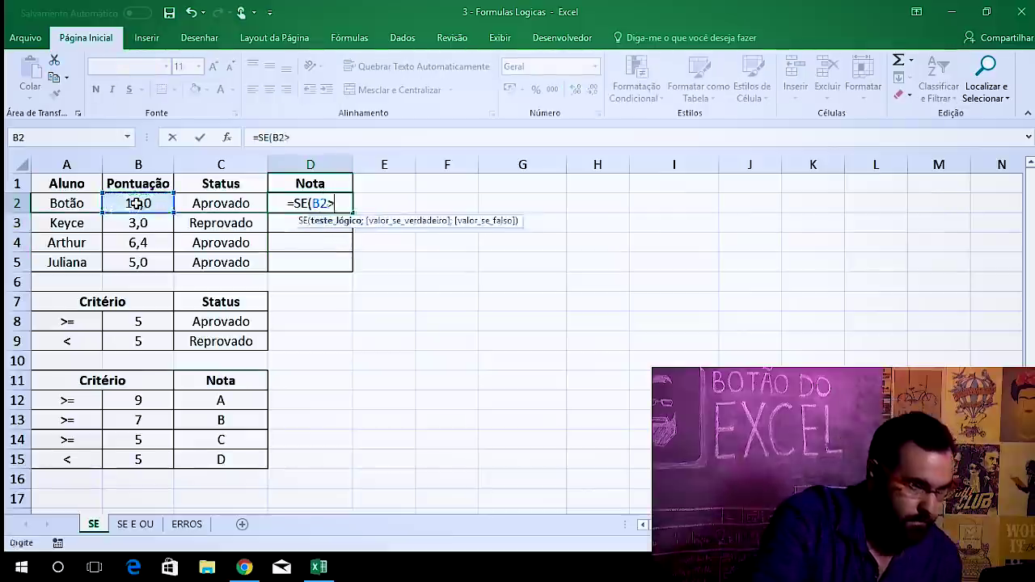
{"action": "left_click", "coordinate": [161, 402]}
{"action": "key", "text": "F4"}
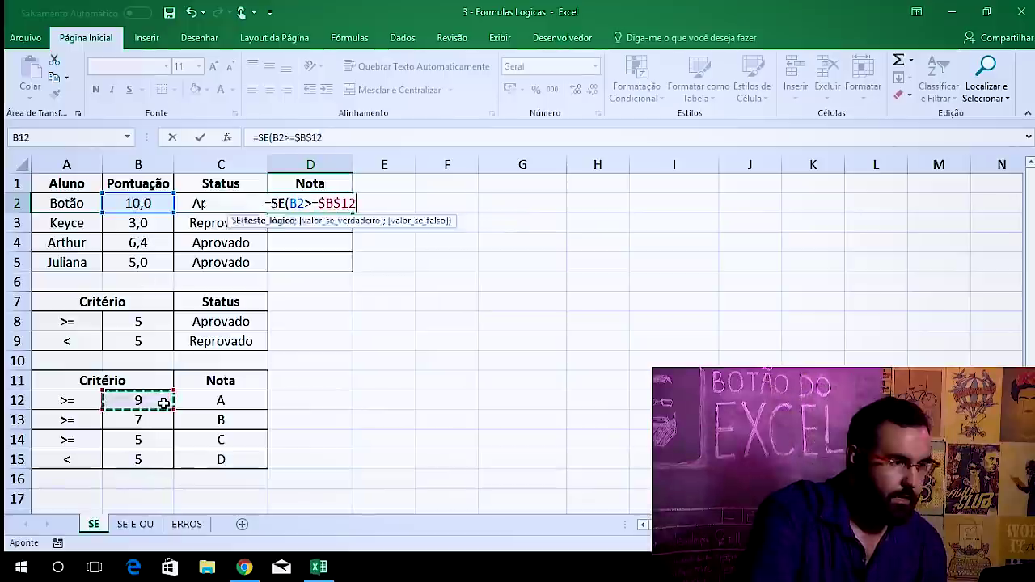
{"action": "type", "text": ";"}
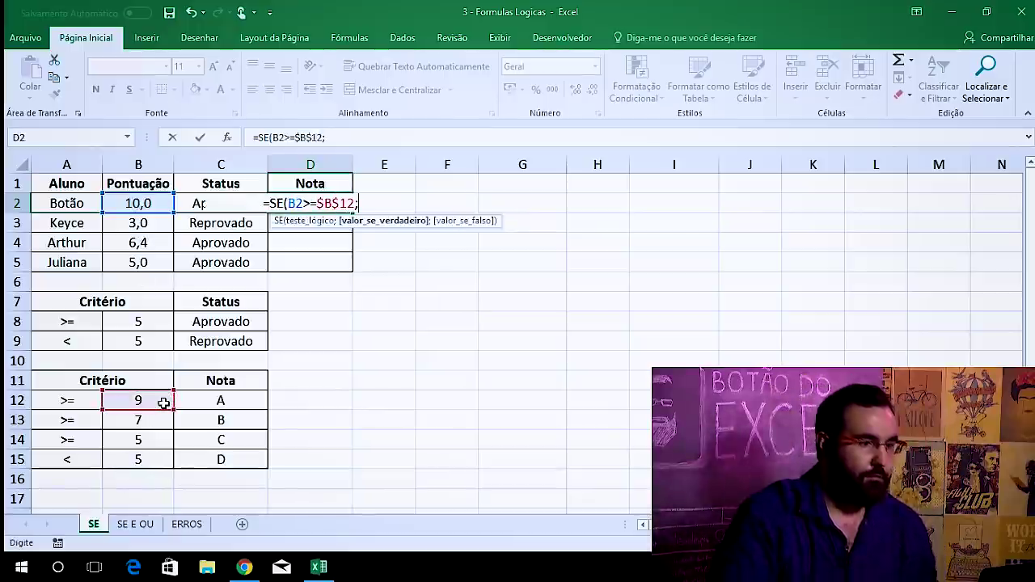
{"action": "left_click", "coordinate": [253, 398]}
{"action": "key", "text": "F4"}
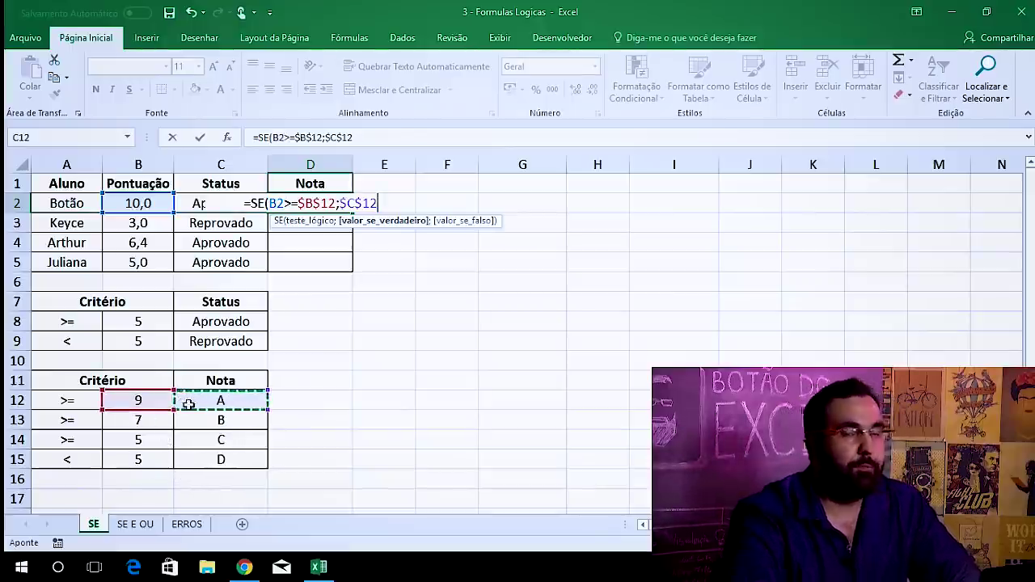
{"action": "type", "text": ";"}
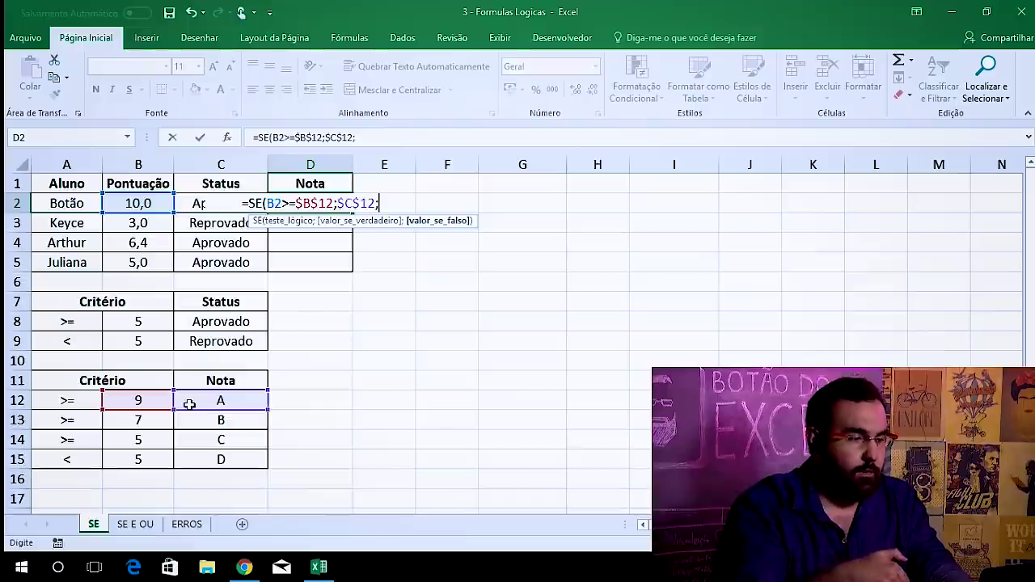
Nest a second SE in the D2 formula that tests B2>=$B$13 and returns $C$13 when true
{"action": "type", "text": "SE("}
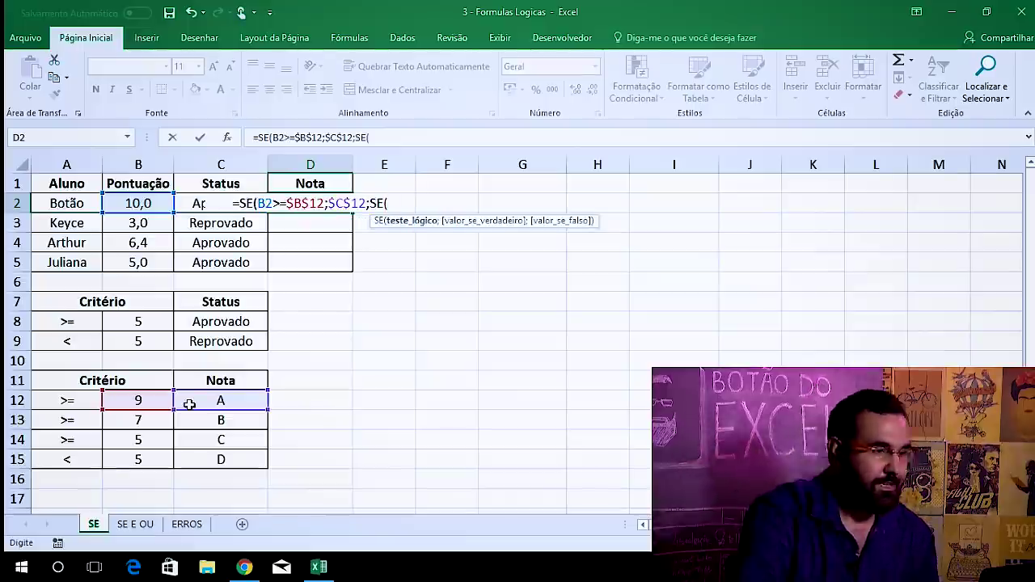
{"action": "left_click", "coordinate": [148, 199]}
{"action": "type", "text": ">="}
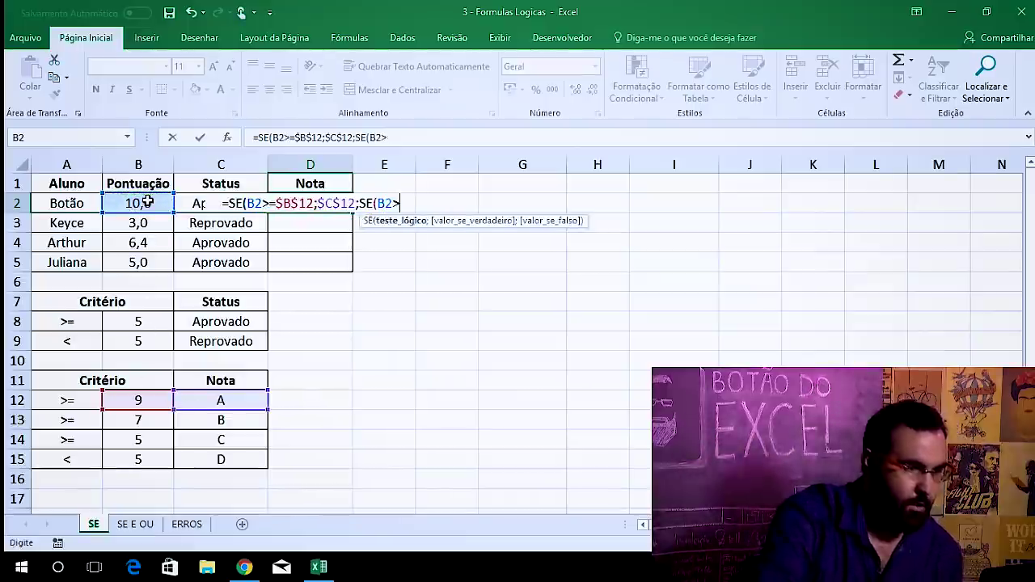
{"action": "left_click", "coordinate": [149, 417]}
{"action": "key", "text": "F4"}
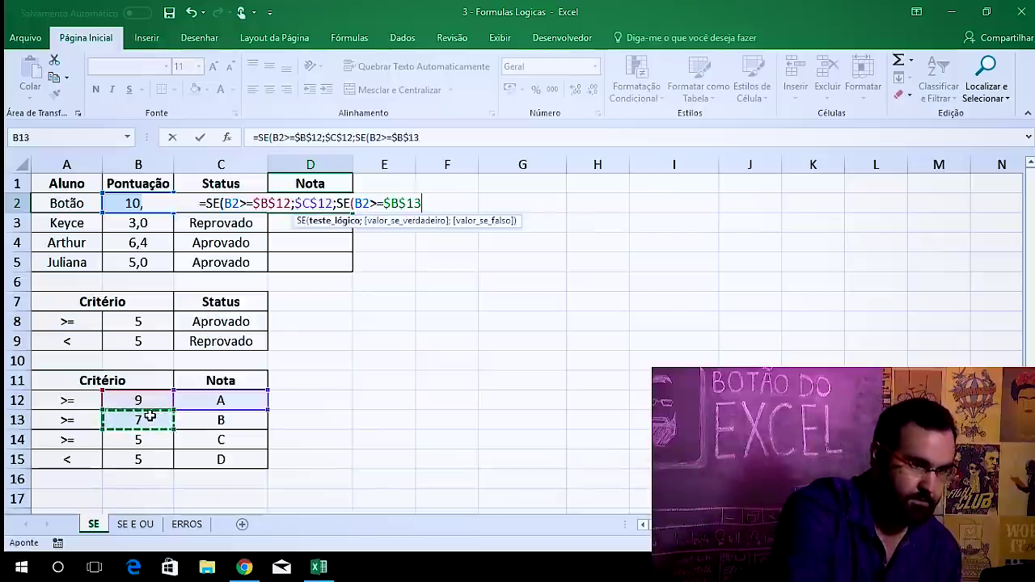
{"action": "type", "text": ";"}
{"action": "left_click", "coordinate": [222, 420]}
{"action": "key", "text": "F4"}
Nest a third SE in the D2 formula that tests B2>=$B$14 and returns $C$14 when true
{"action": "type", "text": ";SE("}
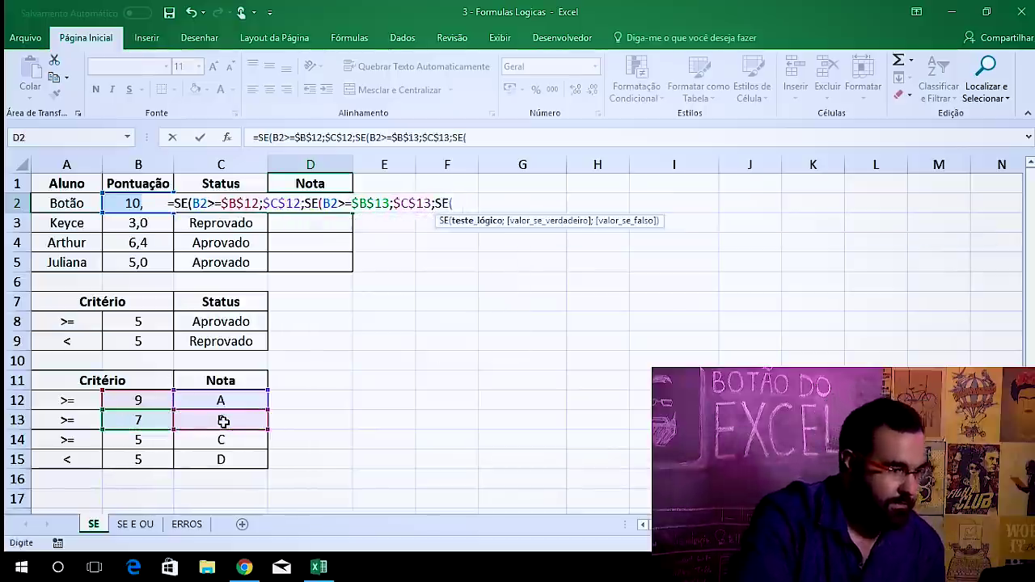
{"action": "left_click", "coordinate": [122, 204]}
{"action": "type", "text": ">="}
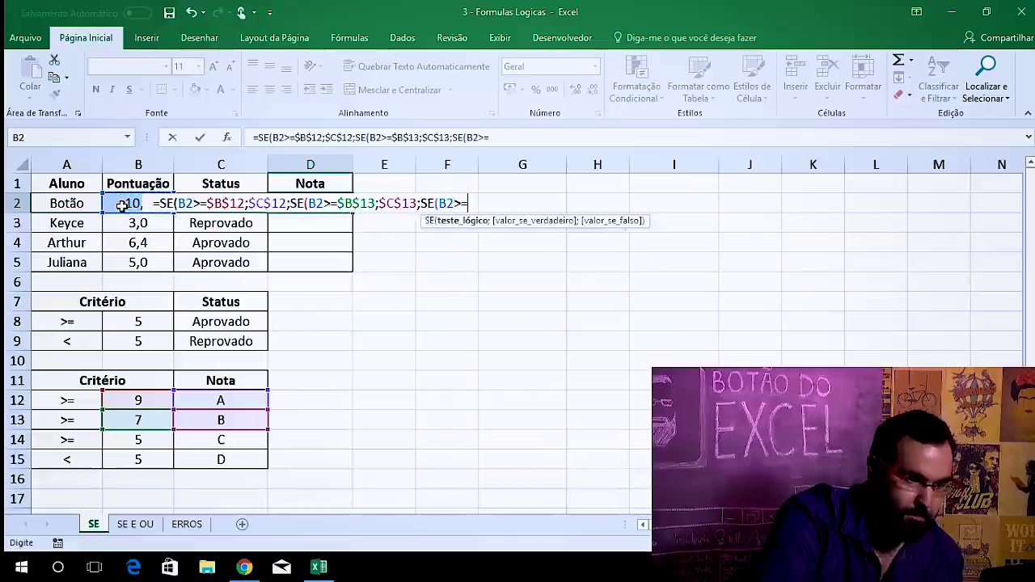
{"action": "left_click", "coordinate": [137, 439]}
{"action": "key", "text": "F4"}
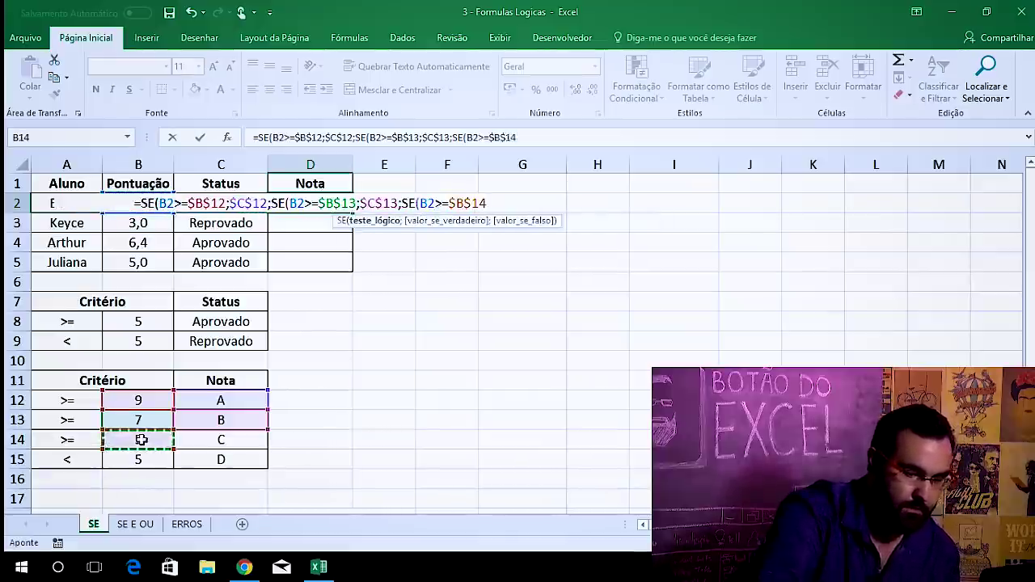
{"action": "type", "text": ";"}
{"action": "left_click", "coordinate": [211, 439]}
{"action": "key", "text": "F4"}
{"action": "type", "text": ";"}
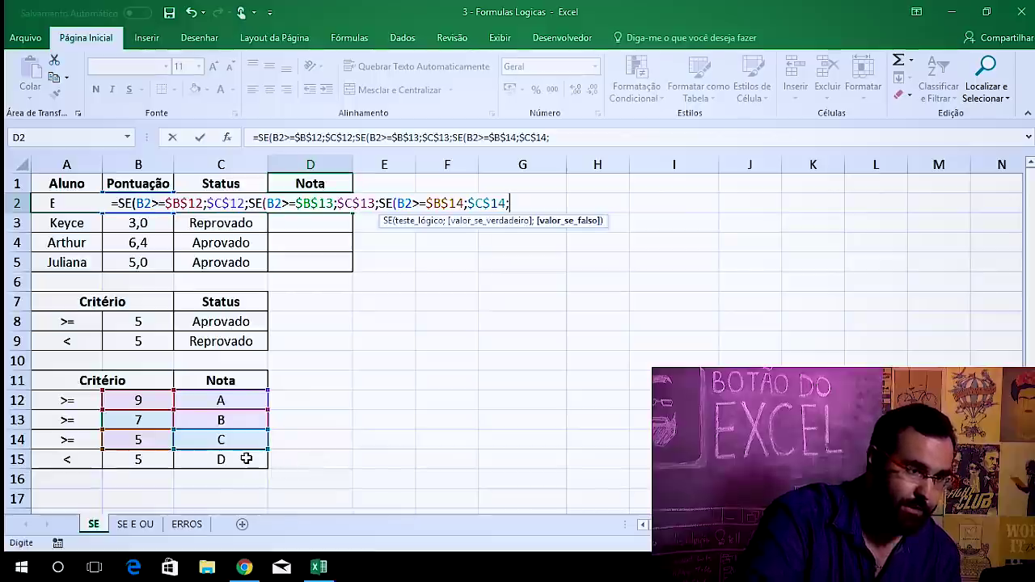
Finish the D2 formula with $C$15 as the last false value, close all three SE functions, and fill it down to D5
{"action": "left_click", "coordinate": [246, 459]}
{"action": "key", "text": "F4"}
{"action": "type", "text": ")"}
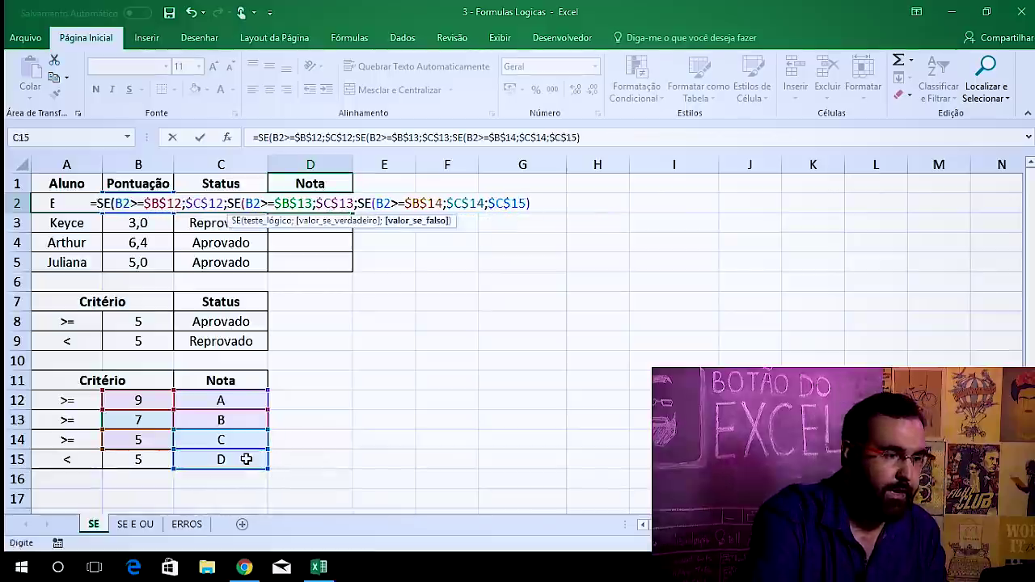
{"action": "type", "text": ")"}
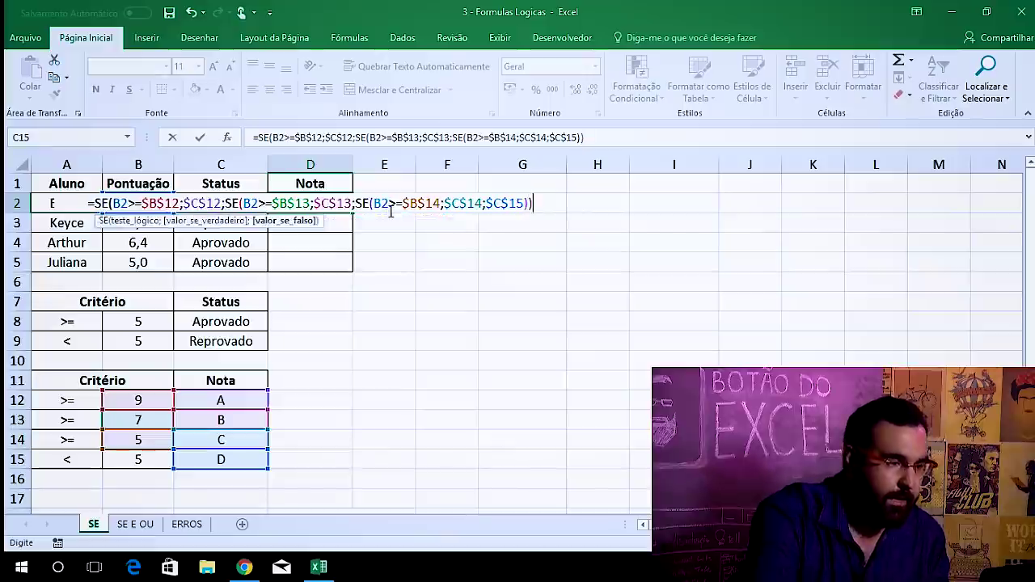
{"action": "type", "text": ")"}
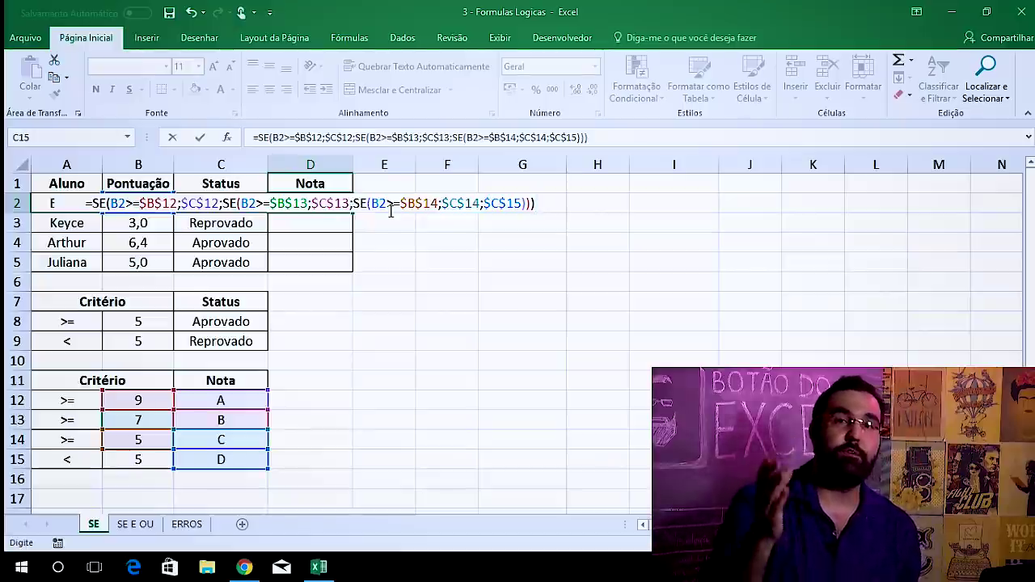
{"action": "key", "text": "Return"}
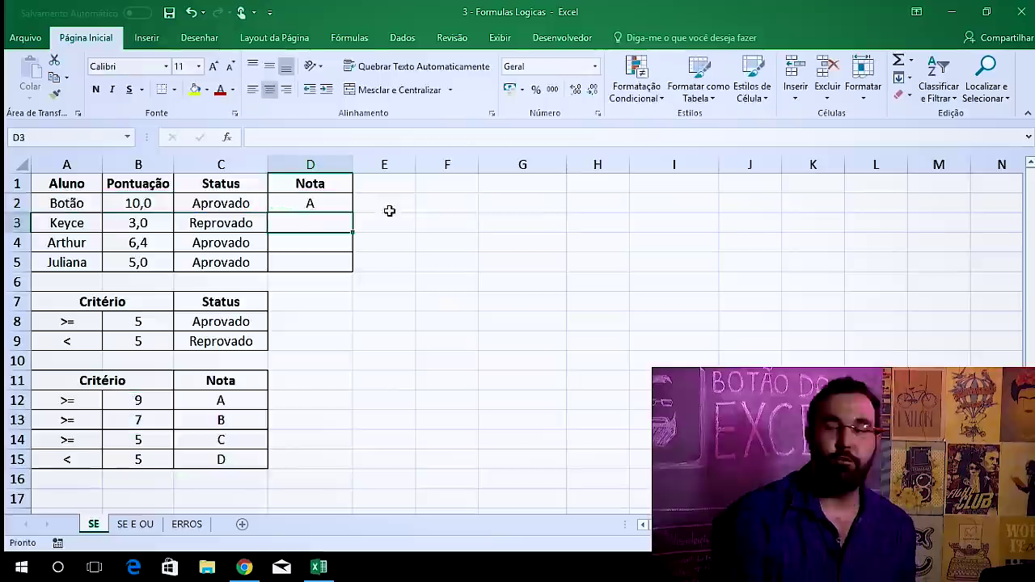
{"action": "key", "text": "Up"}
{"action": "double_click", "coordinate": [354, 213]}
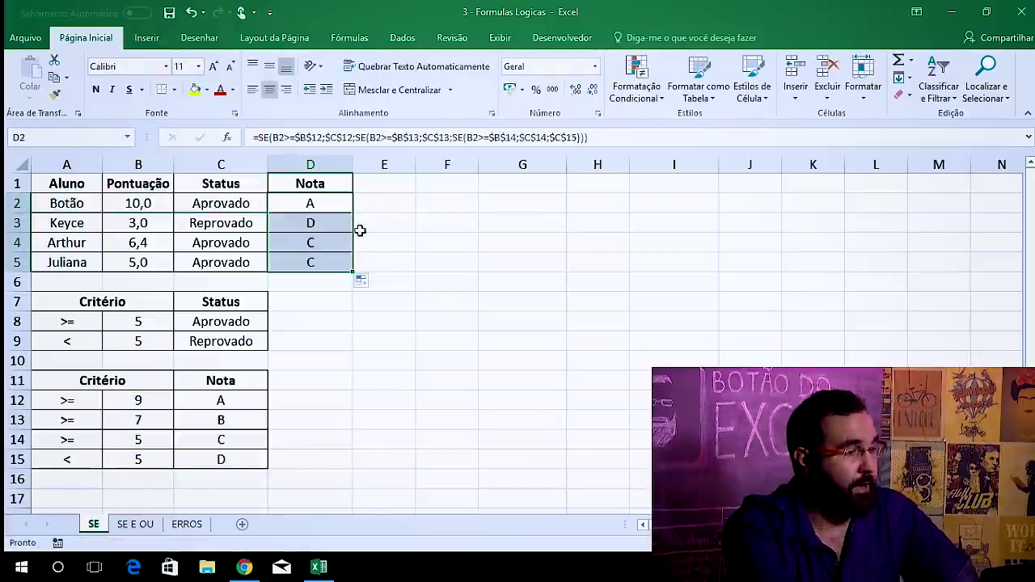
Set the score in cell B4 to 7 to test the grade formula, leaving the D2 formula as it is
{"action": "left_click", "coordinate": [325, 243]}
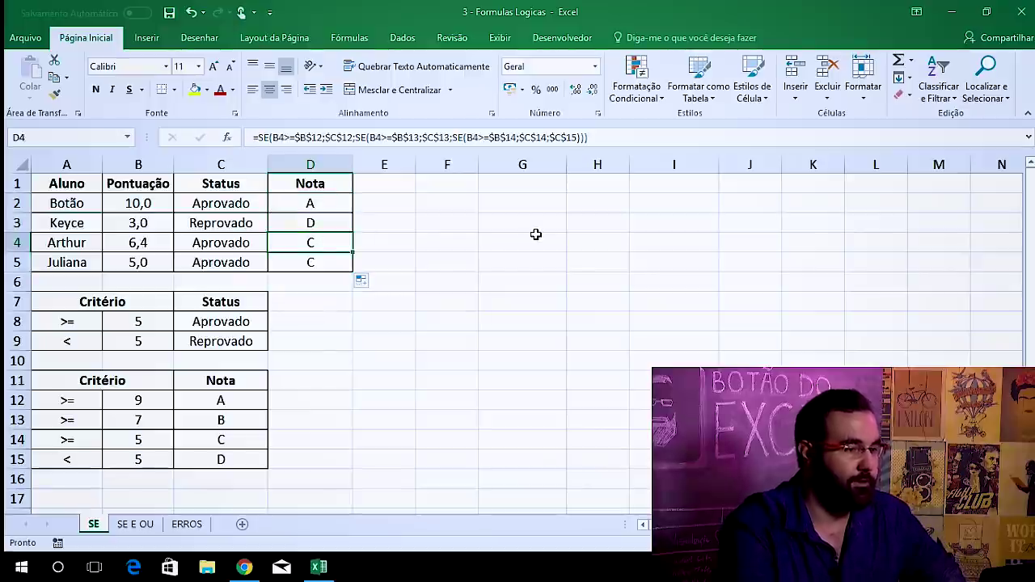
{"action": "key", "text": "Left"}
{"action": "key", "text": "Left"}
{"action": "type", "text": "7"}
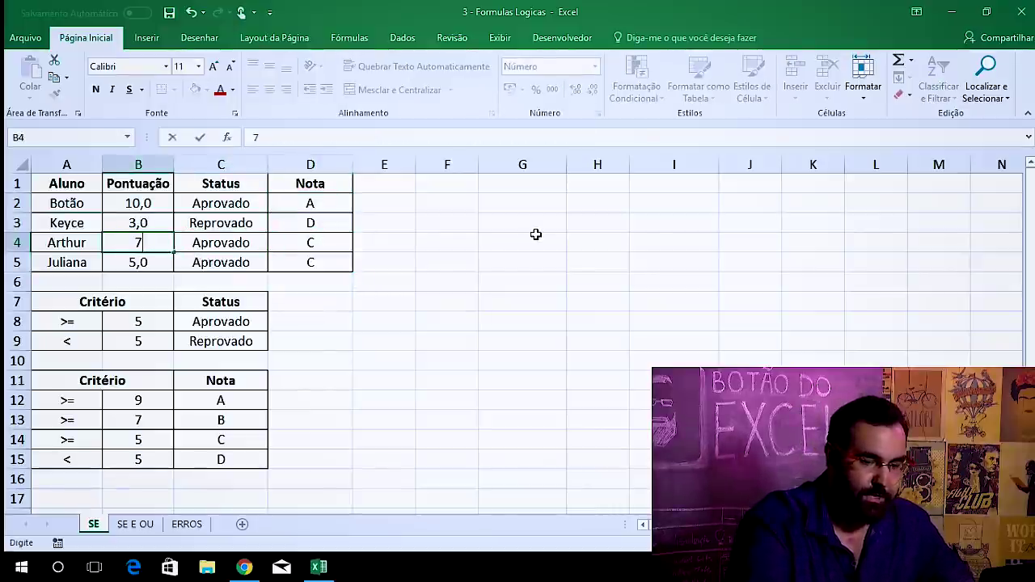
{"action": "key", "text": "Return"}
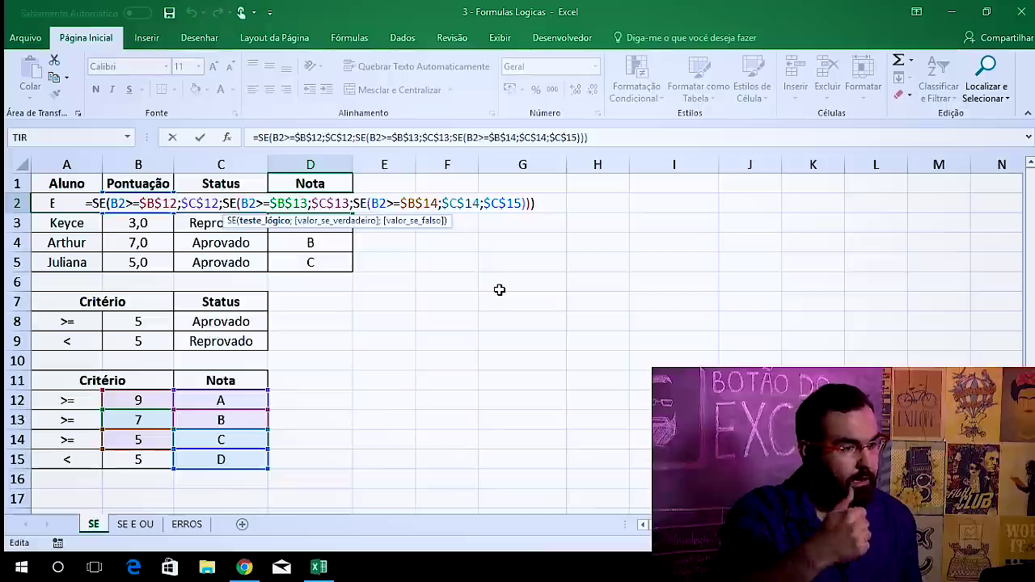
{"action": "key", "text": "Return"}
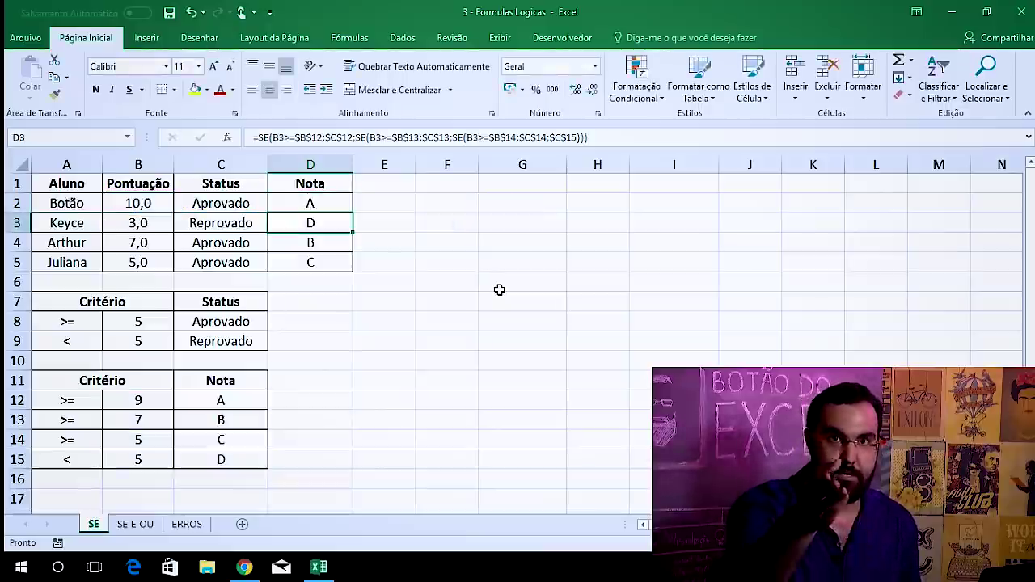
Review the nested SE formula in cell D2 and its highlighted references without editing it
{"action": "key", "text": "Up"}
{"action": "key", "text": "F2"}
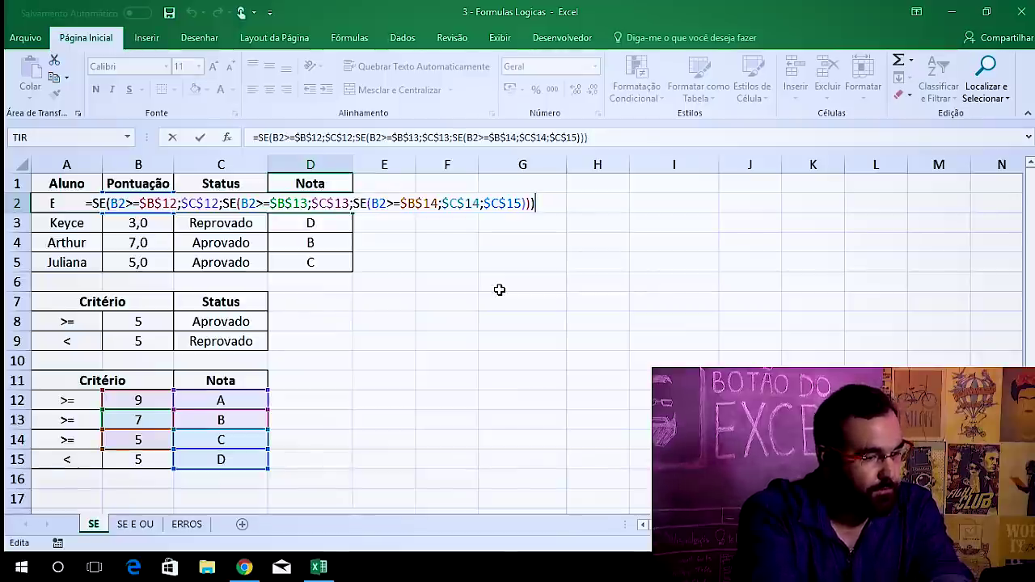
{"action": "key", "text": "Return"}
Start a formula in cell E2 and look up the description of the SES function
{"action": "key", "text": "Up"}
{"action": "key", "text": "Right"}
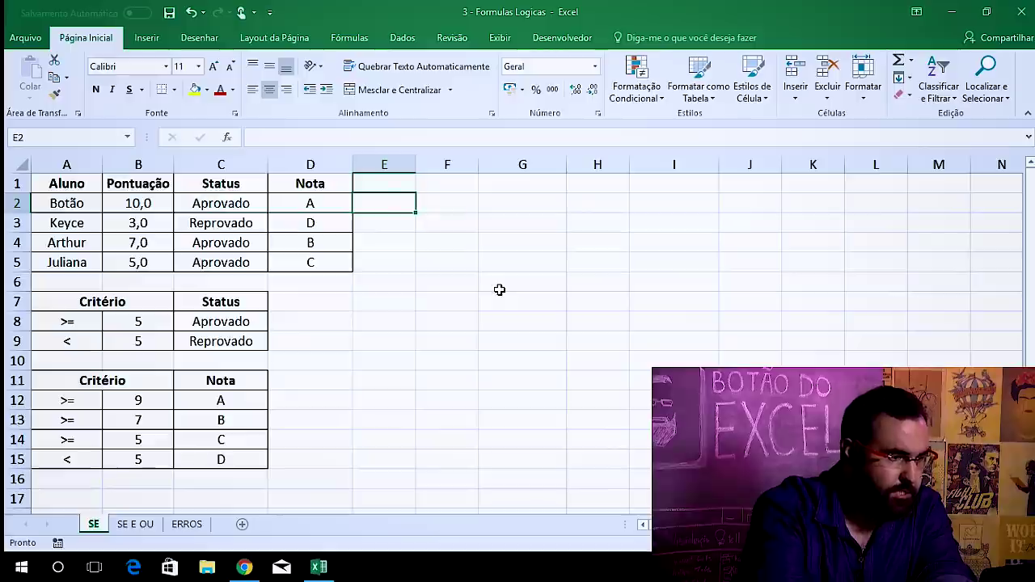
{"action": "type", "text": "="}
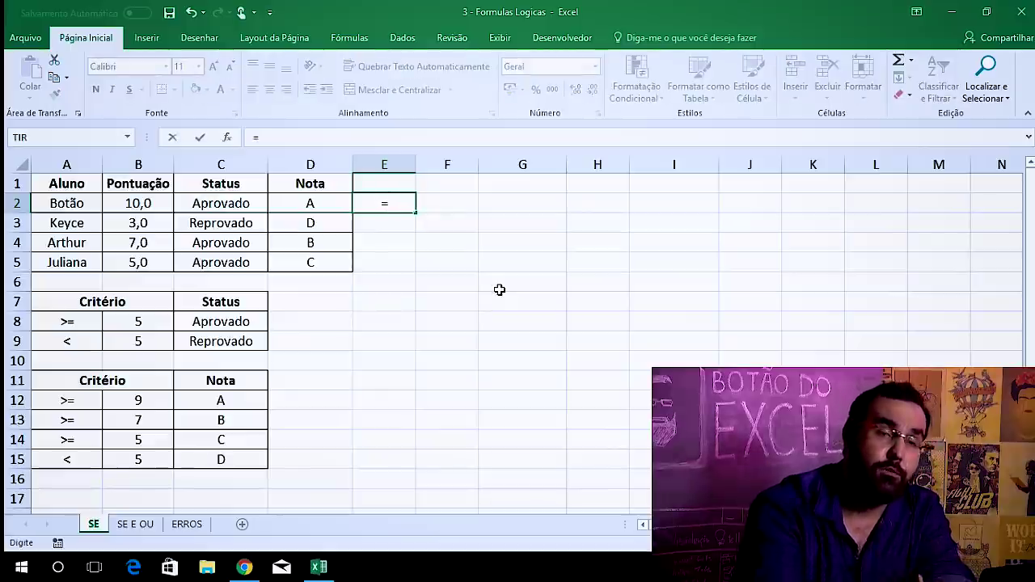
{"action": "type", "text": "ses"}
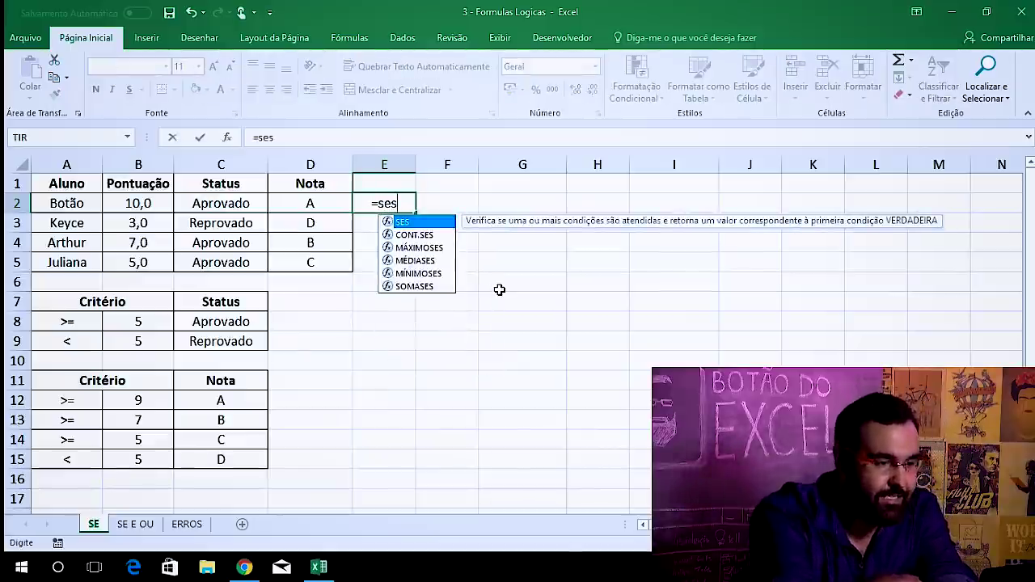
{"action": "key", "text": "BackSpace"}
{"action": "key", "text": "BackSpace"}
{"action": "key", "text": "BackSpace"}
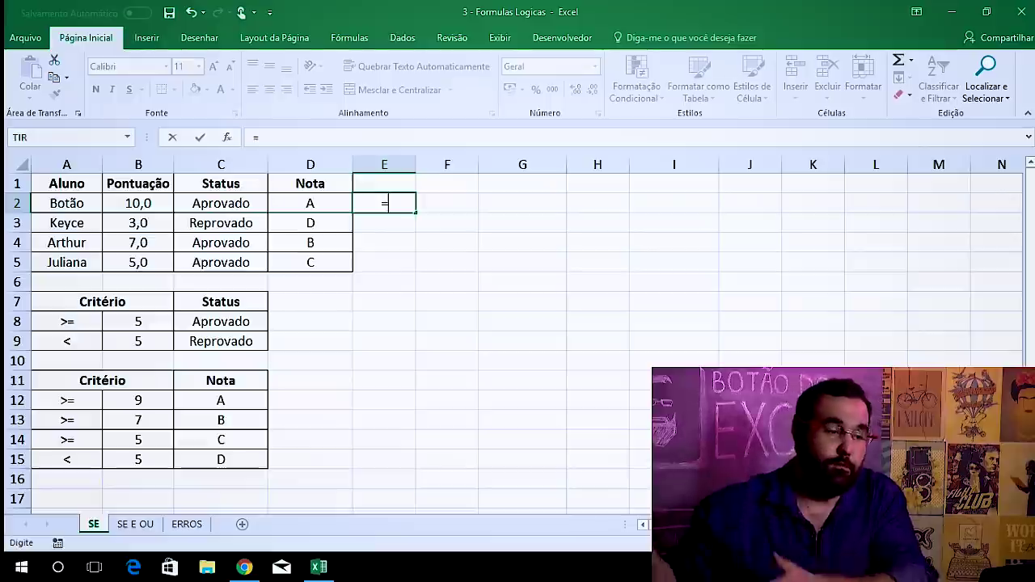
Enter the SES function in E2 with the first test B2>=$B$12 returning $C$12
{"action": "type", "text": "SES("}
{"action": "left_click", "coordinate": [140, 203]}
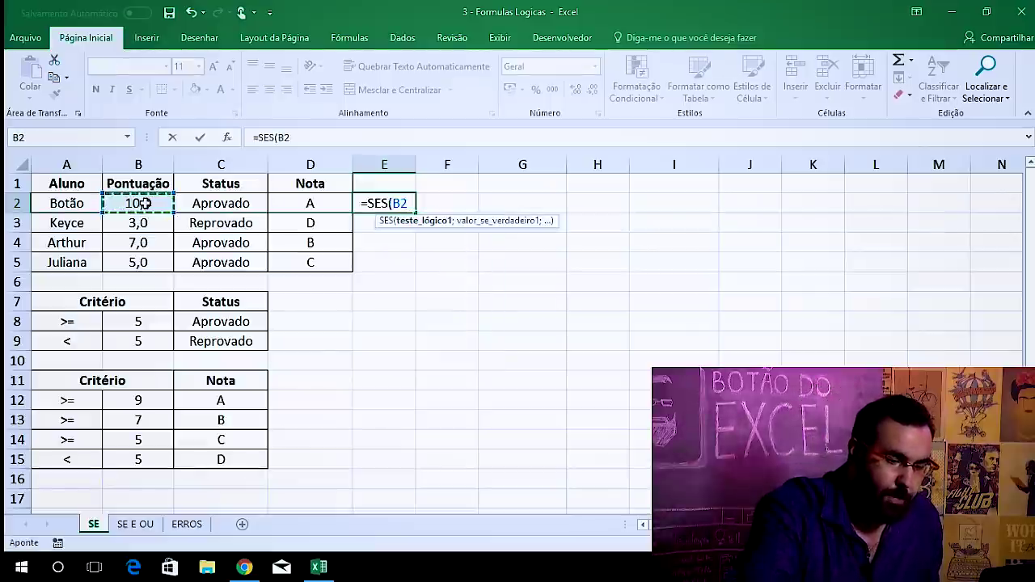
{"action": "type", "text": ">="}
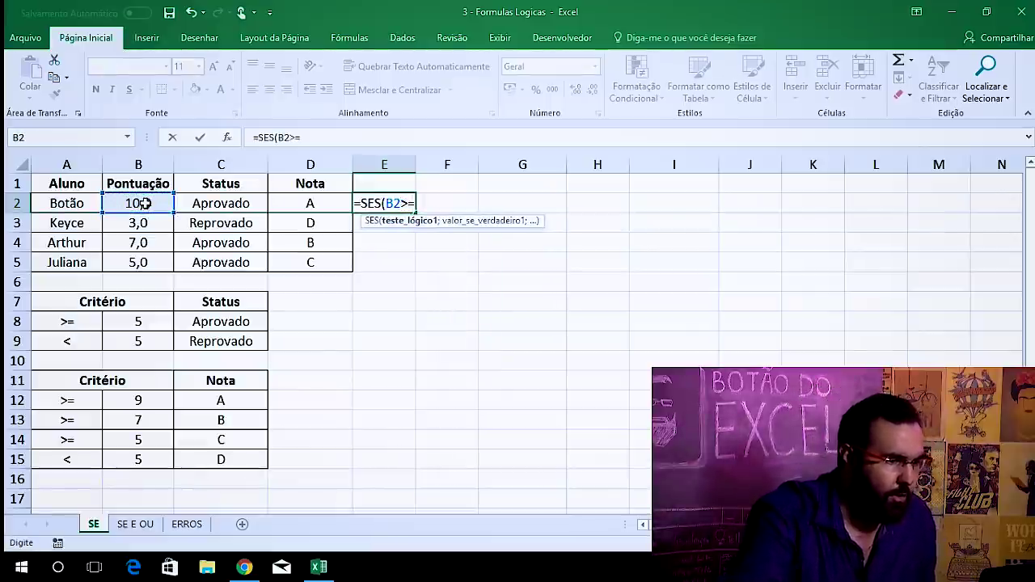
{"action": "left_click", "coordinate": [140, 398]}
{"action": "key", "text": "F4"}
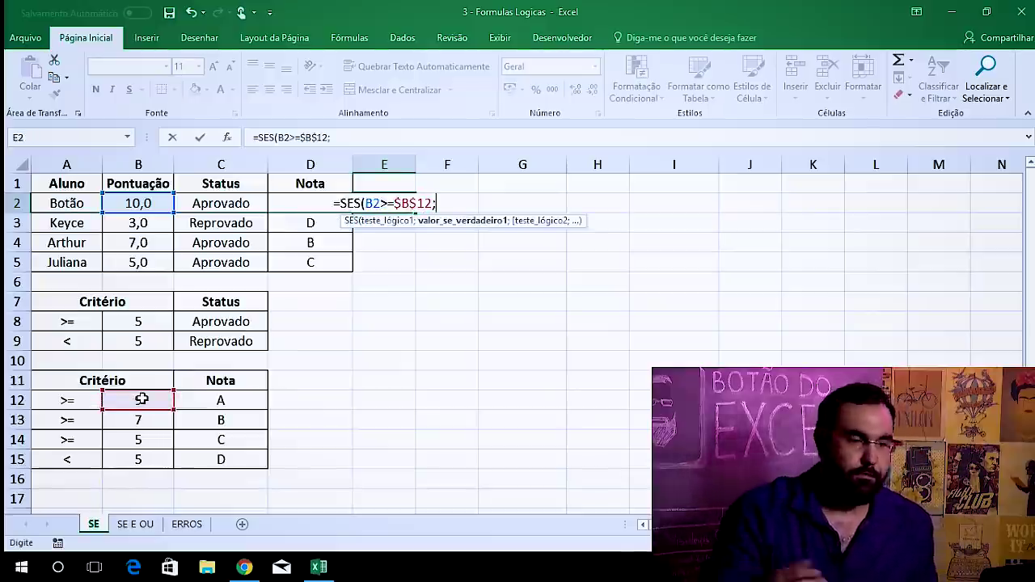
{"action": "left_click", "coordinate": [223, 402]}
{"action": "key", "text": "F4"}
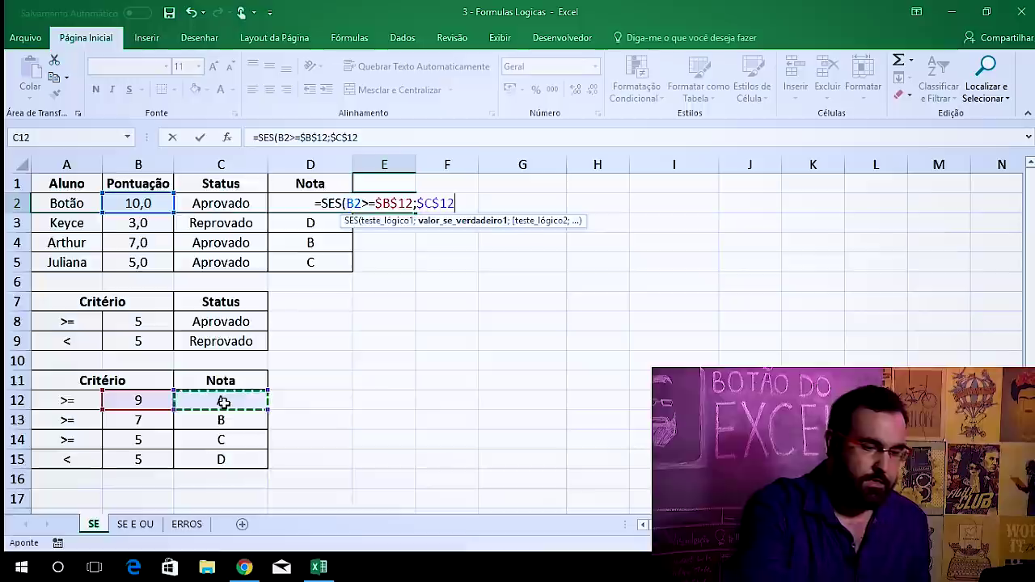
{"action": "type", "text": ";"}
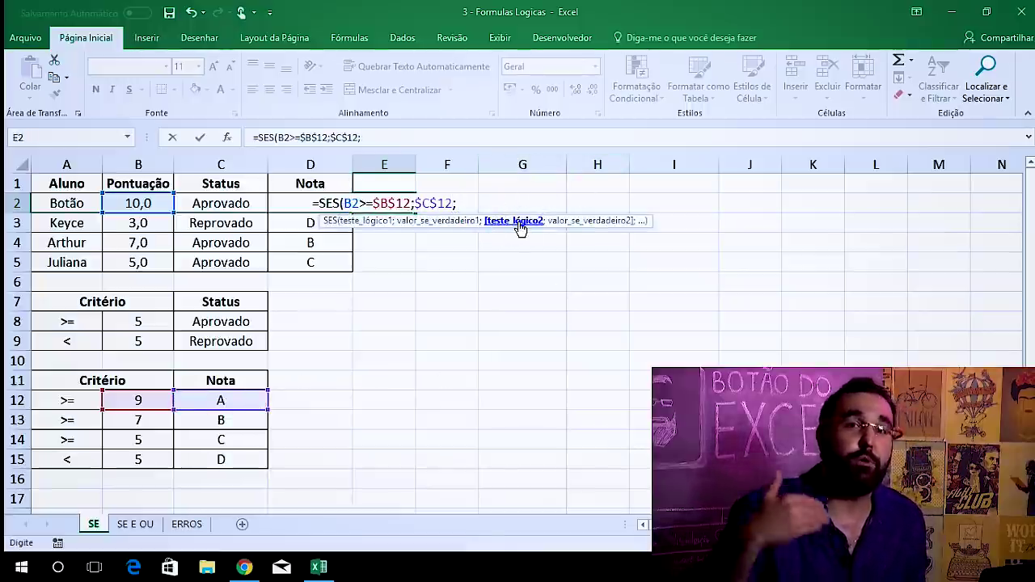
Add the second test B2>=$B$13 to the E2 SES formula, returning $C$13
{"action": "left_click", "coordinate": [144, 203]}
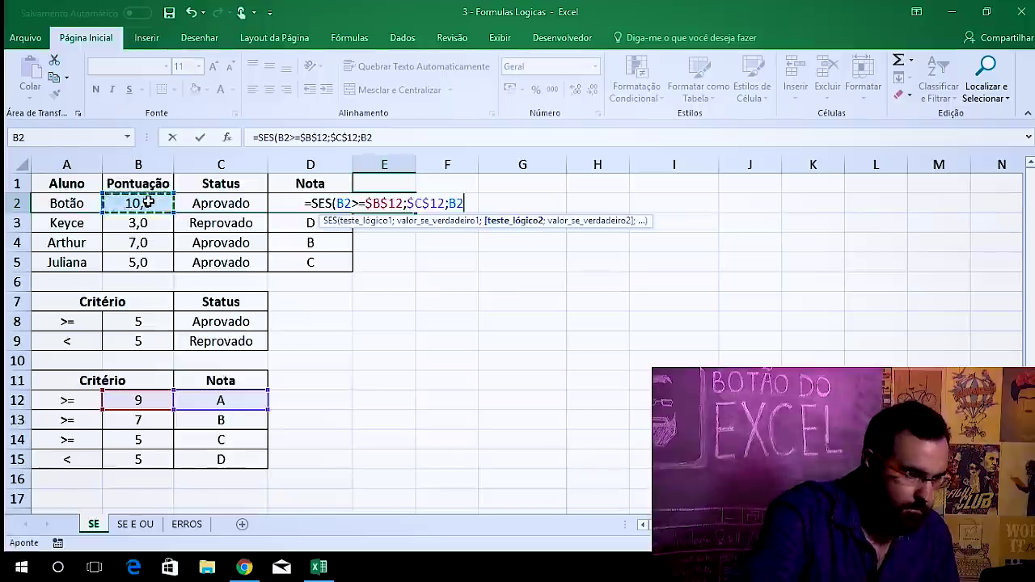
{"action": "type", "text": ">="}
{"action": "left_click", "coordinate": [132, 418]}
{"action": "key", "text": "F4"}
{"action": "type", "text": ";"}
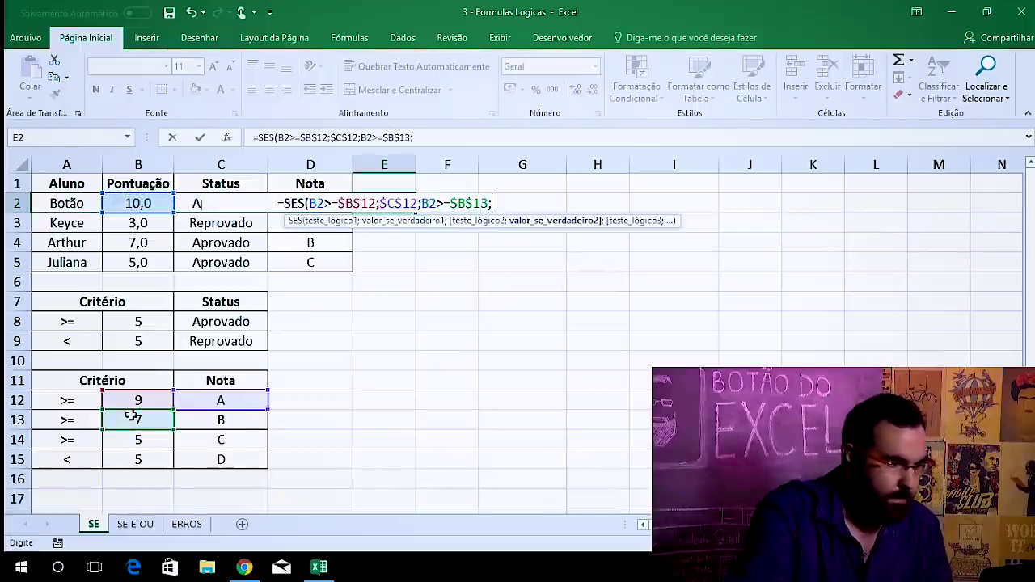
{"action": "left_click", "coordinate": [212, 420]}
{"action": "key", "text": "F4"}
{"action": "type", "text": ";"}
Add the third test B2>=$B$14 to the E2 SES formula, returning $C$14 as an absolute reference
{"action": "left_click", "coordinate": [137, 439]}
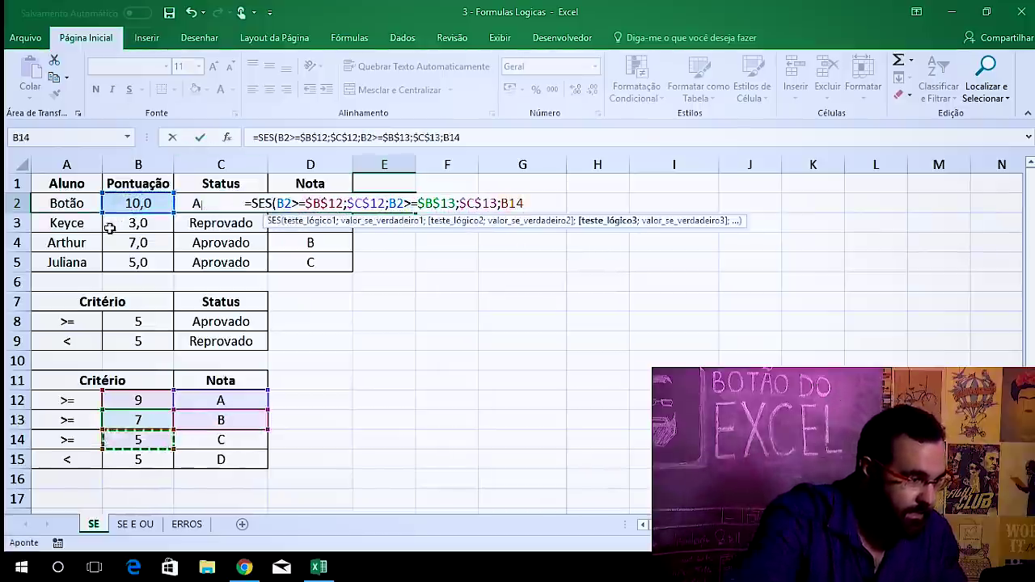
{"action": "left_click", "coordinate": [139, 203]}
{"action": "type", "text": ">="}
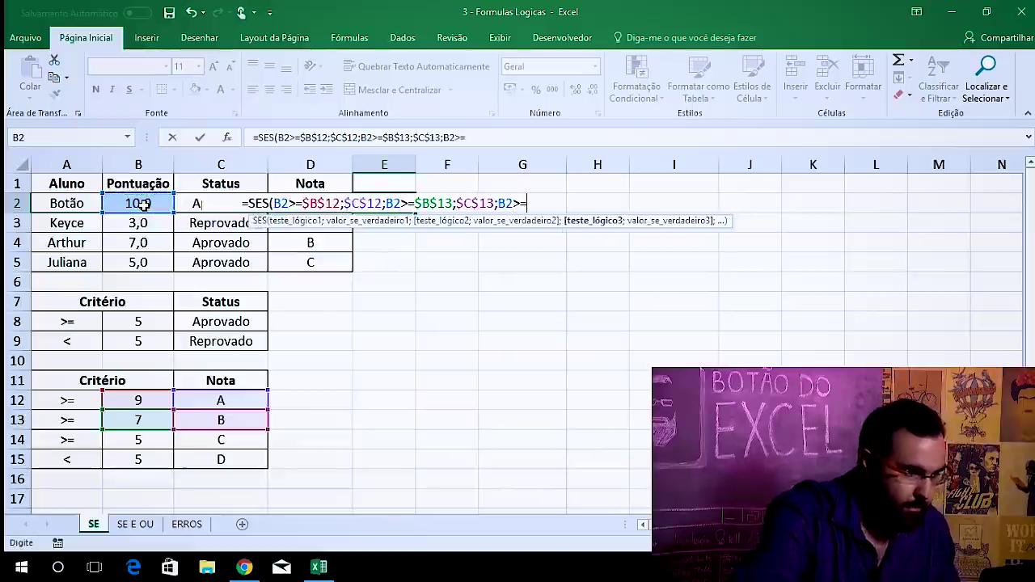
{"action": "left_click", "coordinate": [136, 439]}
{"action": "key", "text": "F4"}
{"action": "type", "text": ";"}
{"action": "left_click", "coordinate": [222, 437]}
{"action": "type", "text": ";"}
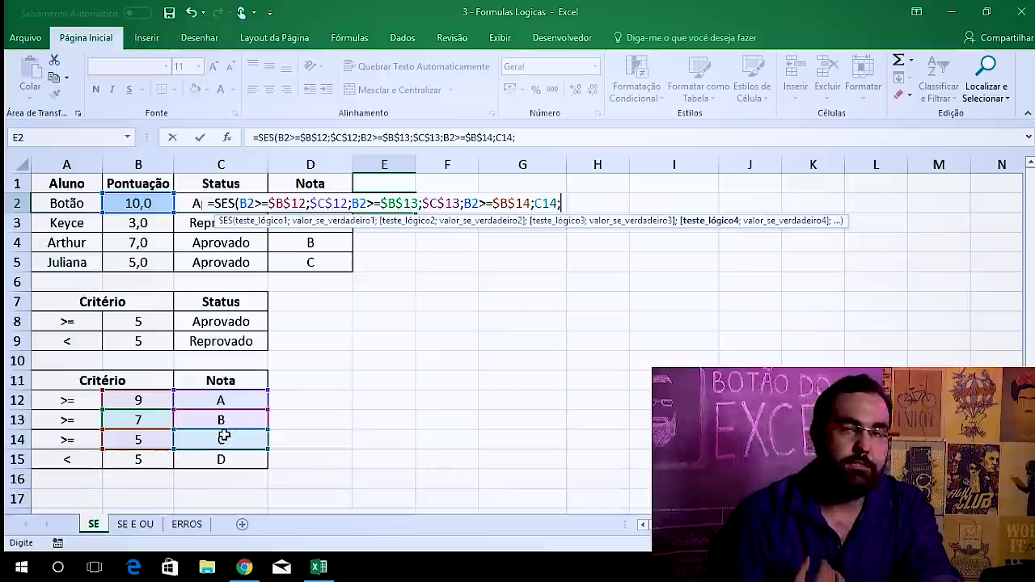
{"action": "key", "text": "BackSpace"}
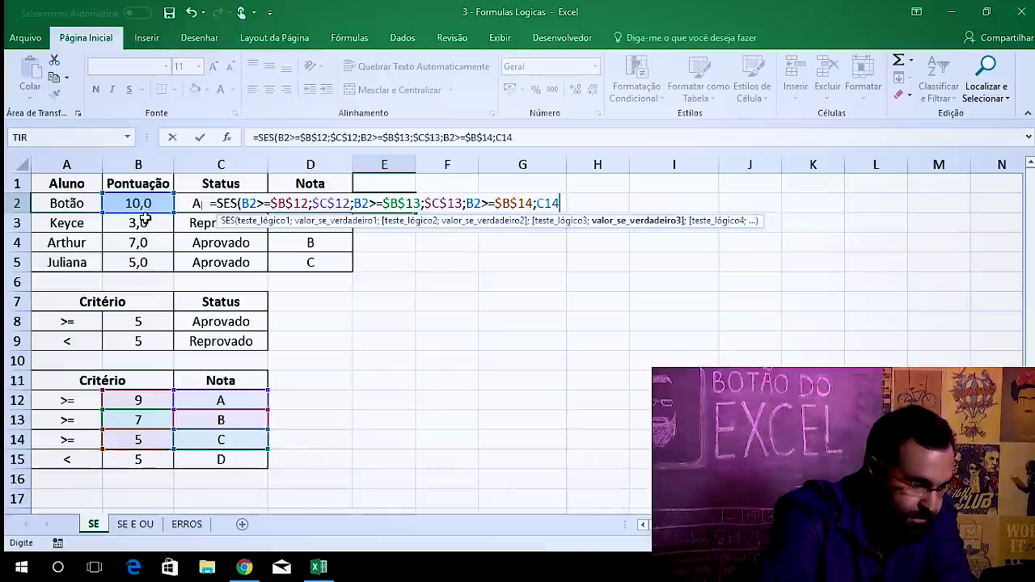
{"action": "key", "text": "F4"}
{"action": "type", "text": ";"}
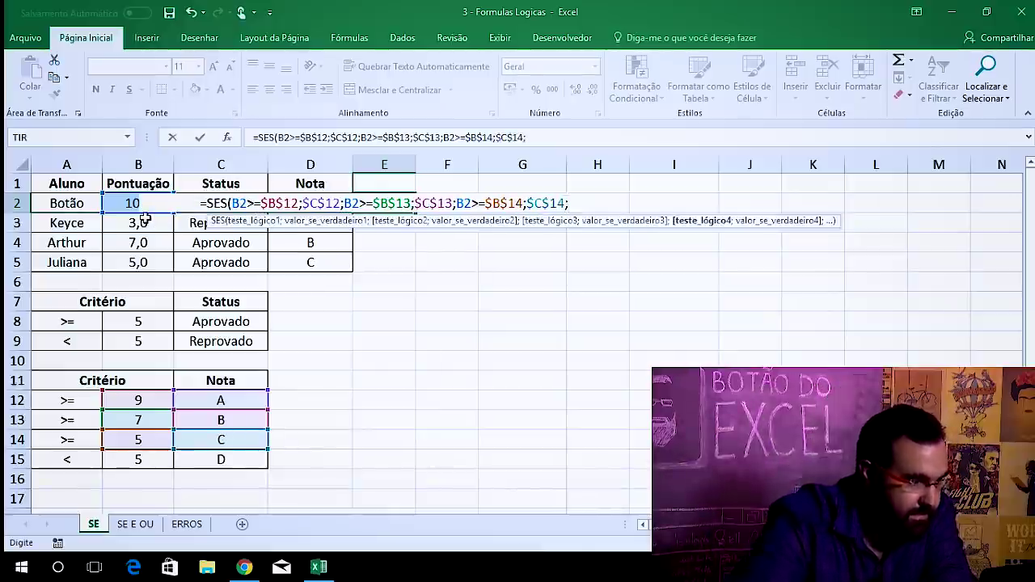
Add the fourth test B2<$B$15 returning $C$15, then close and confirm the SES formula in E2
{"action": "left_click", "coordinate": [130, 203]}
{"action": "type", "text": "<"}
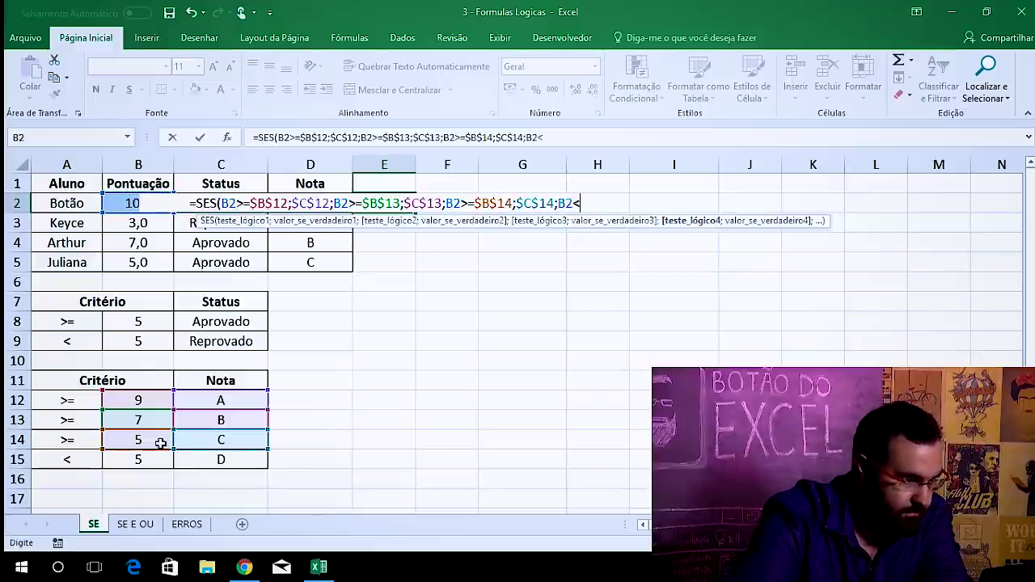
{"action": "left_click", "coordinate": [137, 460]}
{"action": "key", "text": "F4"}
{"action": "type", "text": ";"}
{"action": "left_click", "coordinate": [206, 459]}
{"action": "key", "text": "F4"}
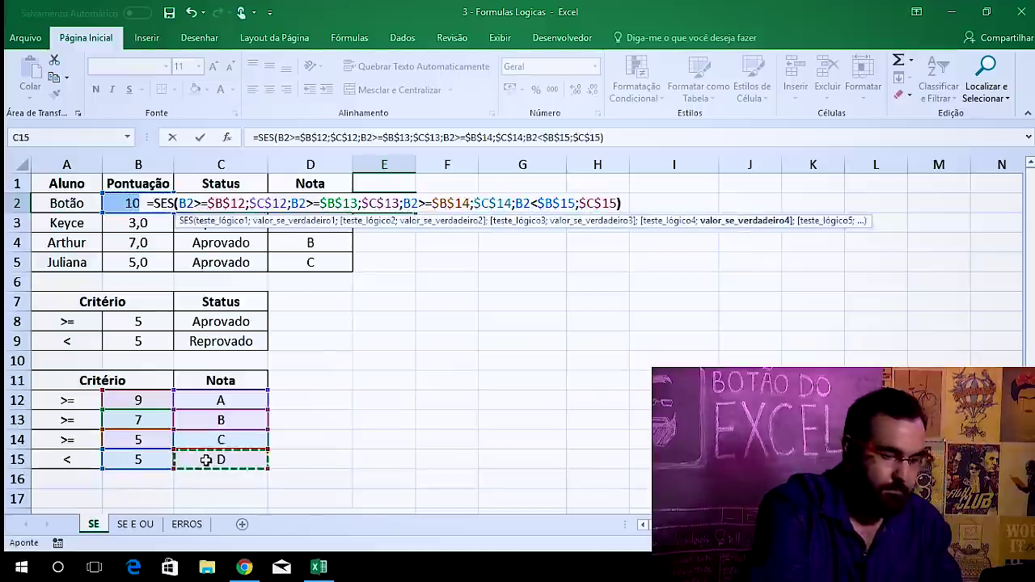
{"action": "type", "text": ")"}
{"action": "key", "text": "Return"}
Fill the SES formula from E2 down to E5 and view the copied formula in E3
{"action": "left_click", "coordinate": [392, 198]}
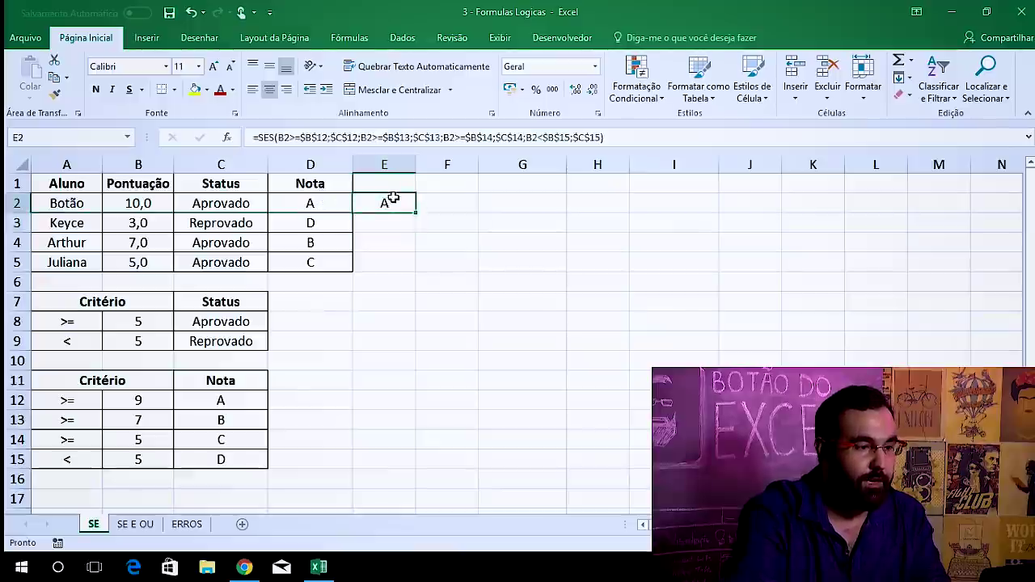
{"action": "left_click_drag", "start_coordinate": [418, 215], "coordinate": [421, 273]}
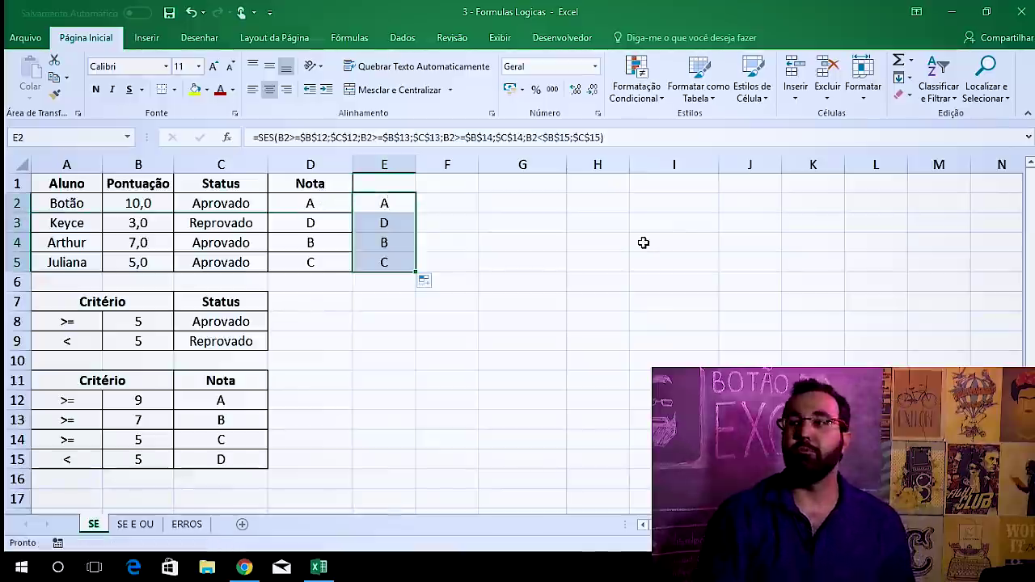
{"action": "key", "text": "Down"}
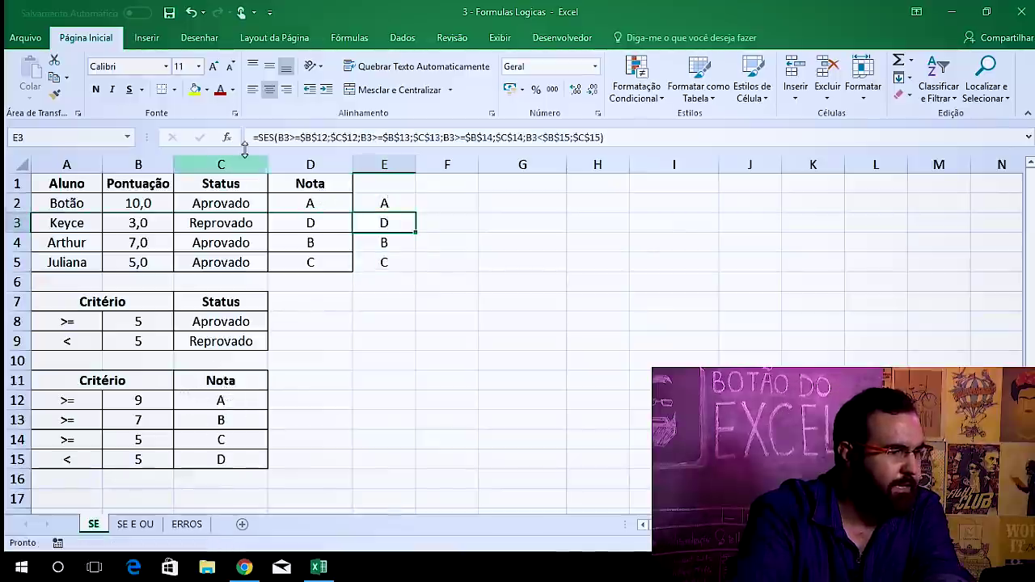
Trace the dependents of cell C12 to see which formulas use it, then remove the arrows
{"action": "left_click", "coordinate": [240, 400]}
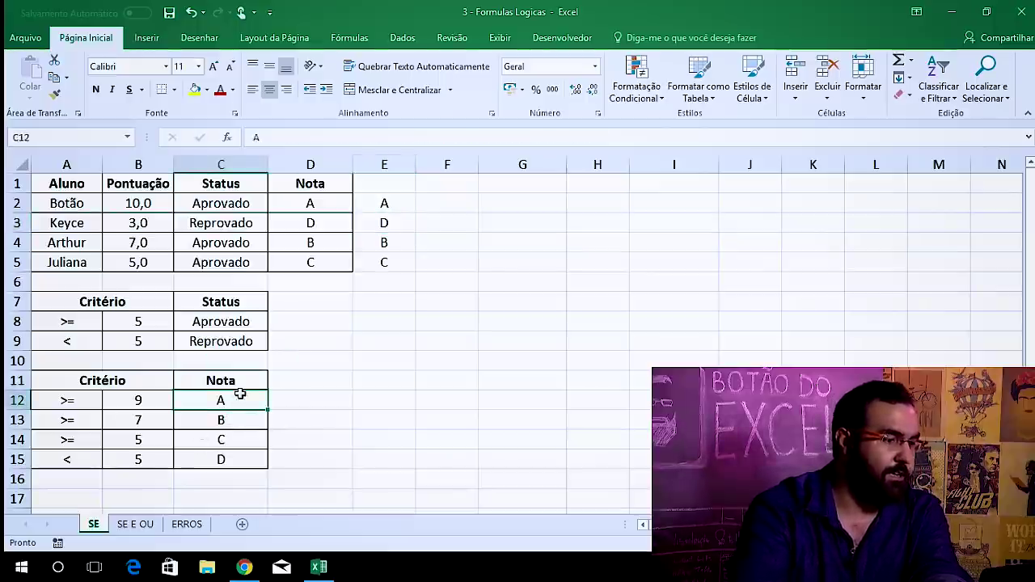
{"action": "left_click", "coordinate": [359, 36]}
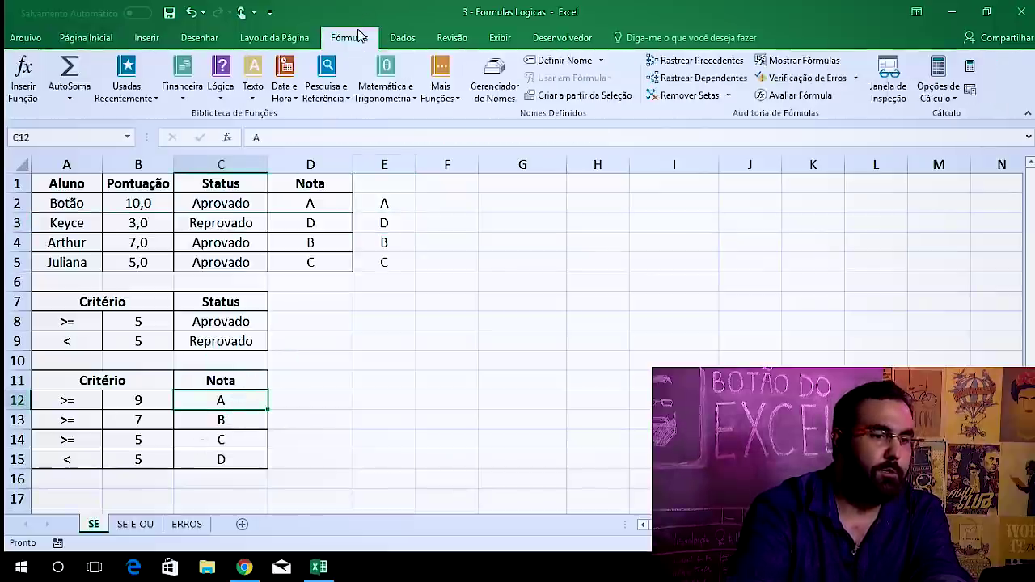
{"action": "left_click", "coordinate": [701, 77]}
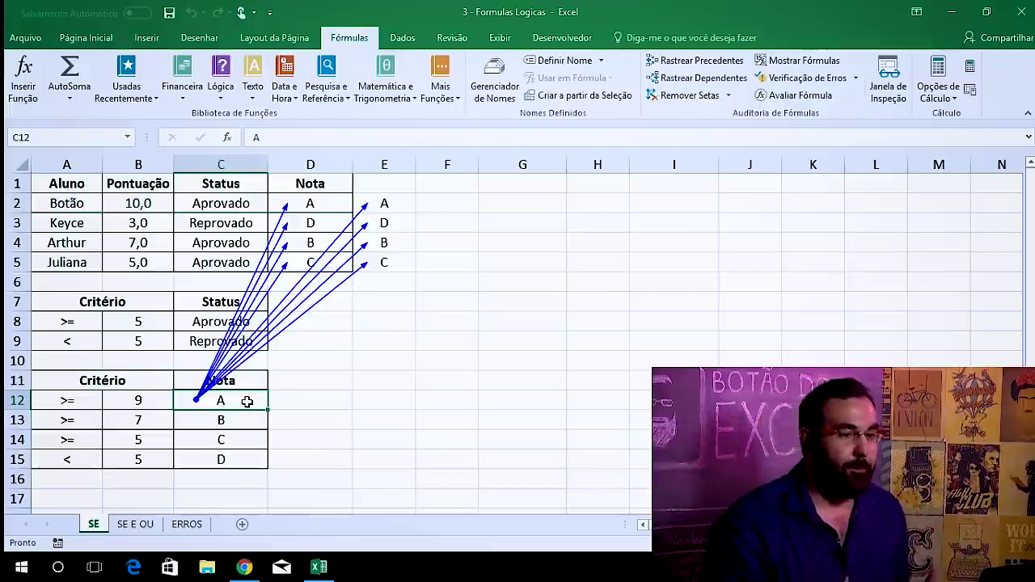
{"action": "left_click", "coordinate": [684, 96]}
Trace the precedents of cell D2 and open its nested SE formula to examine the references
{"action": "left_click", "coordinate": [329, 212]}
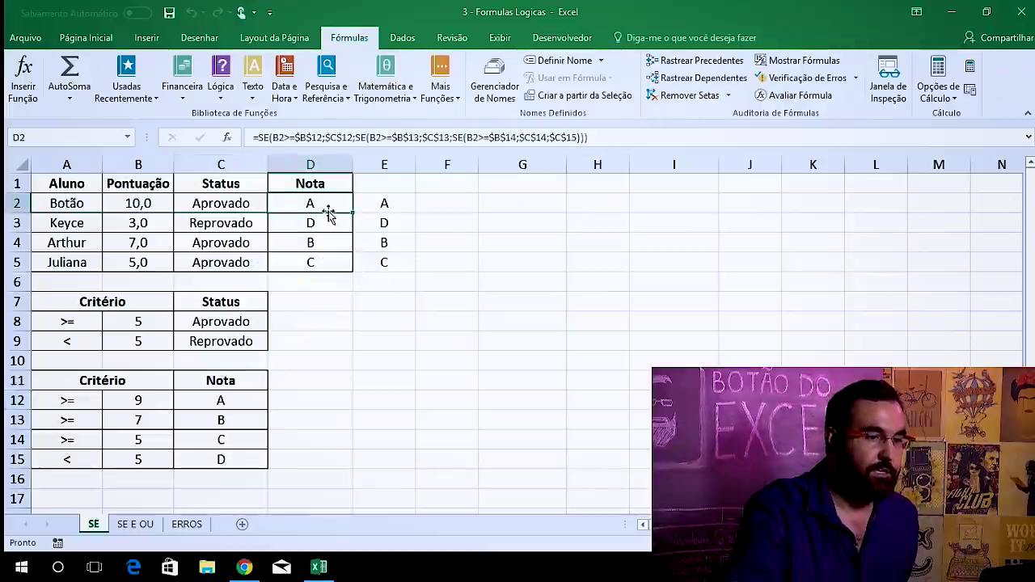
{"action": "left_click", "coordinate": [728, 65]}
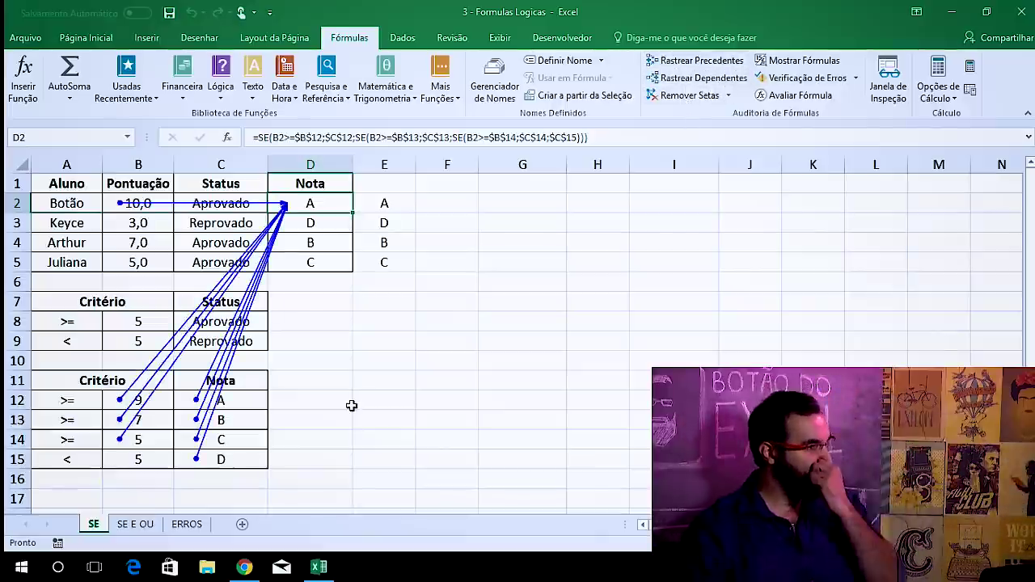
{"action": "key", "text": "F2"}
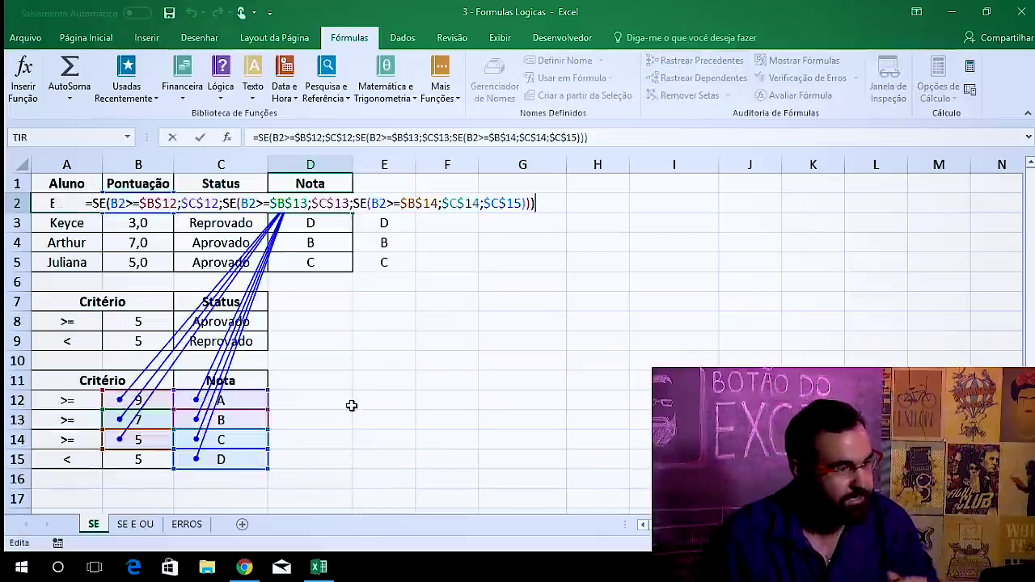